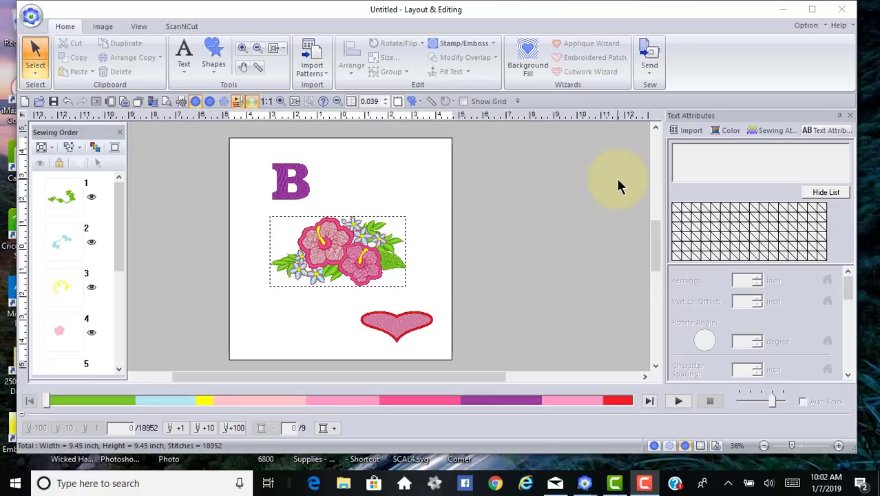
Step: Open the Floral4 design library import panel and select the purple letter B
left_click(691, 130)
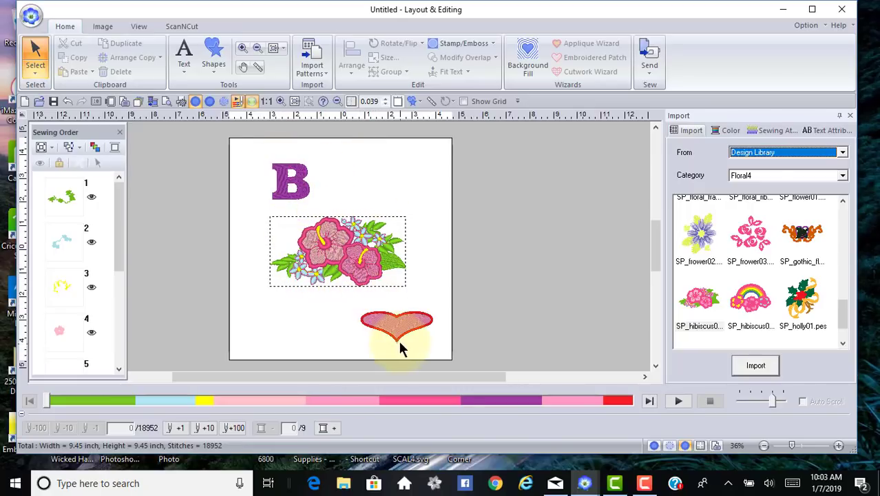
left_click_drag(261, 156, 345, 203)
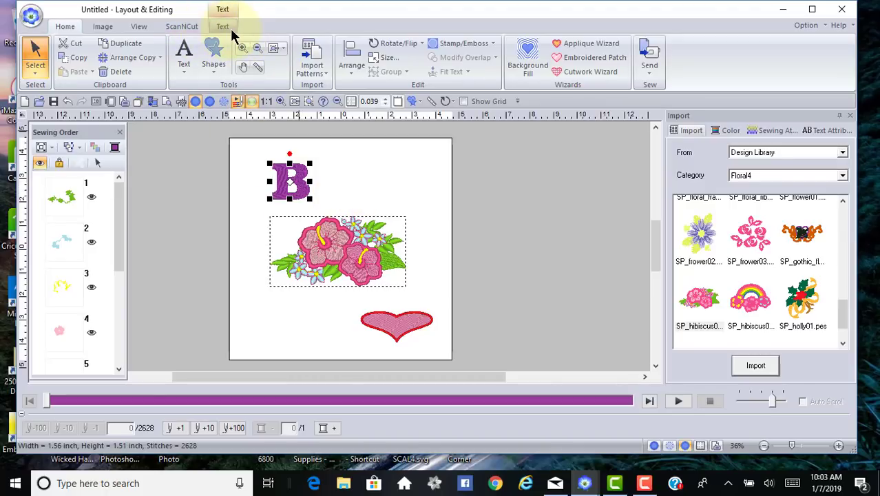
Step: Show the heart's Sewing Attributes settings, then clear the selection
left_click(185, 71)
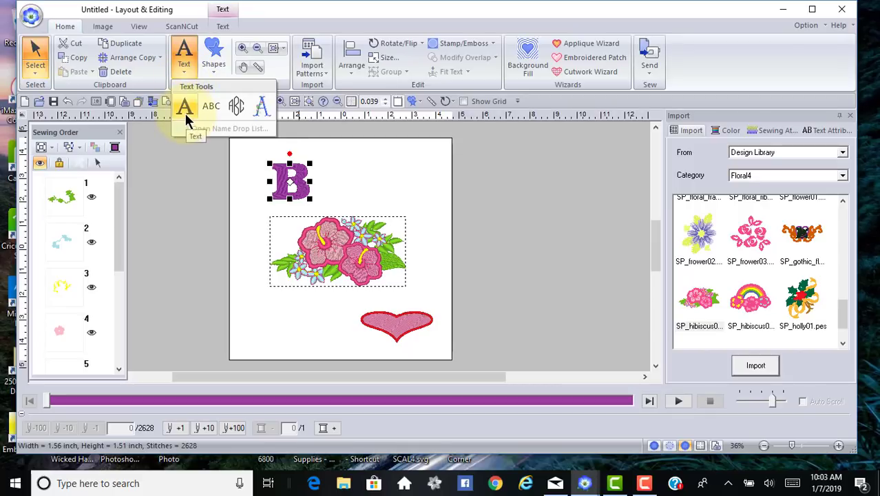
left_click(365, 152)
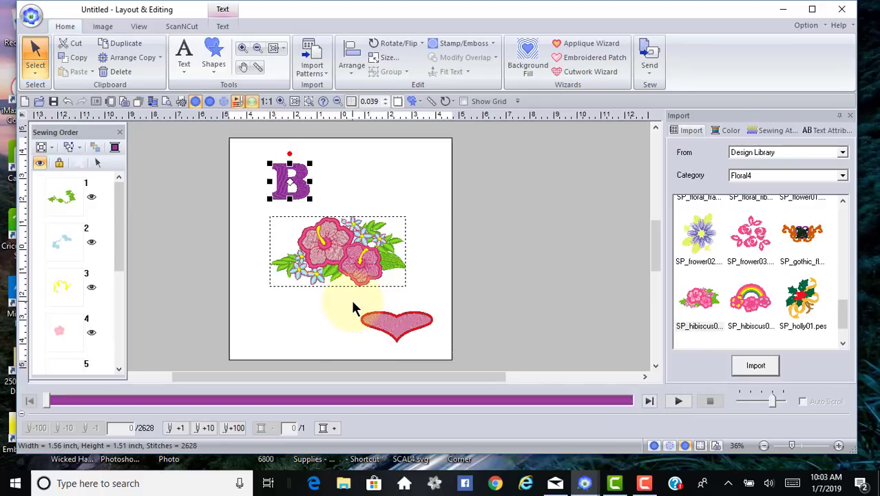
left_click(432, 336)
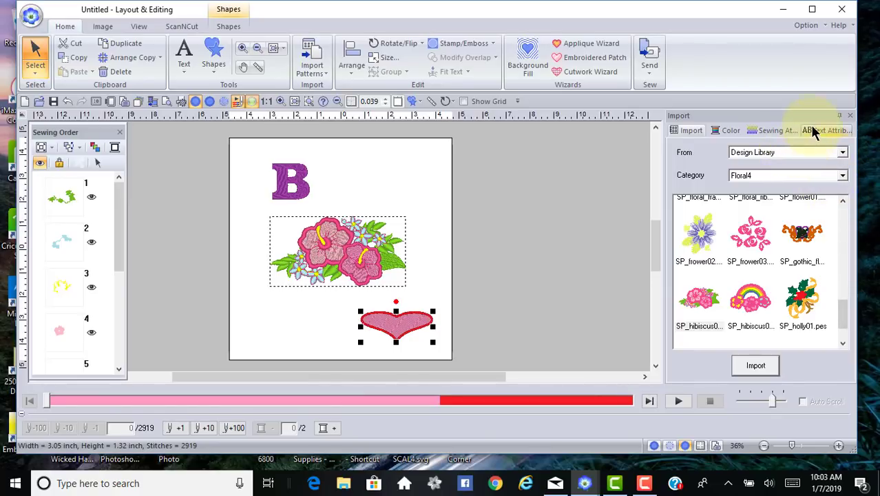
left_click(773, 129)
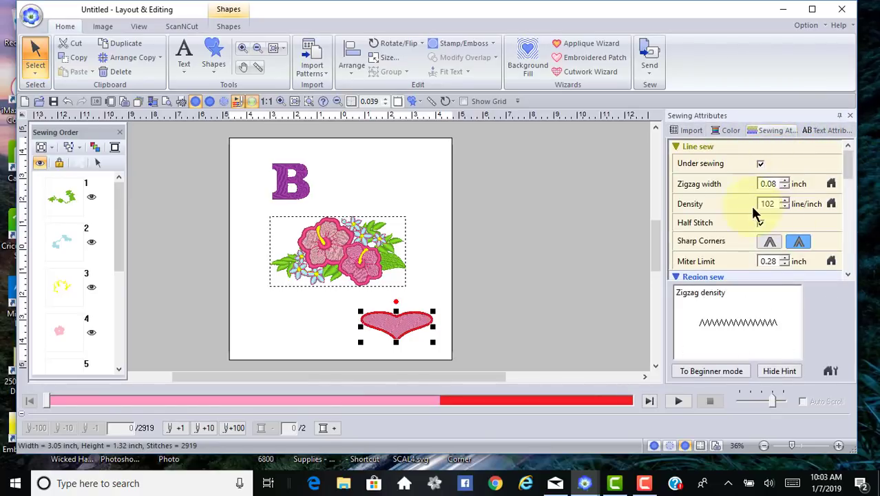
mouse_move(771, 242)
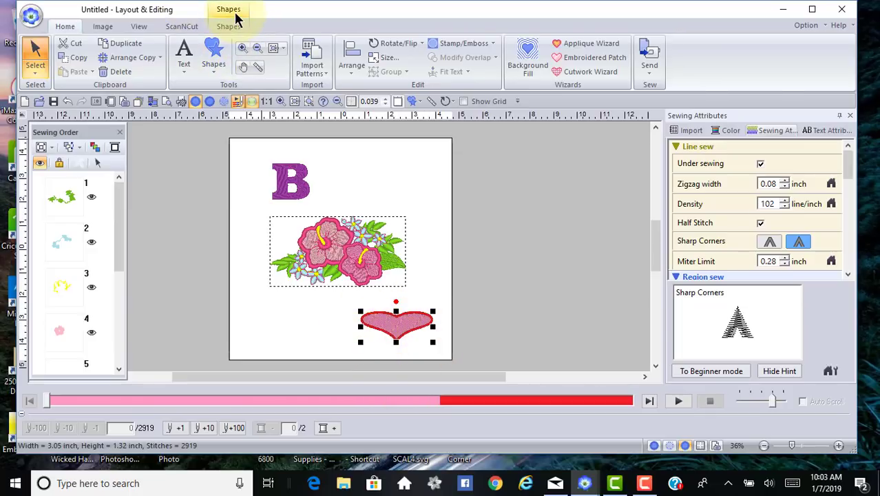
left_click(368, 162)
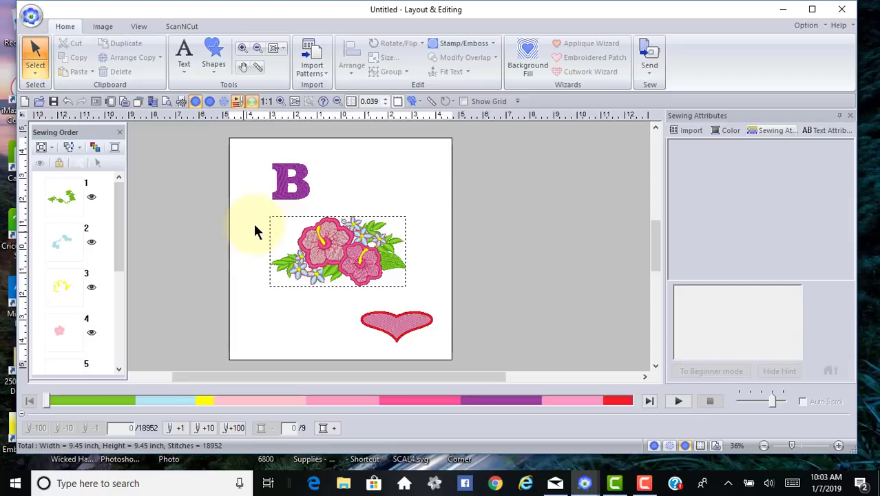
Step: Select the entire hibiscus floral design from the sewing order and canvas, then return to Stitches tools
left_click(65, 197)
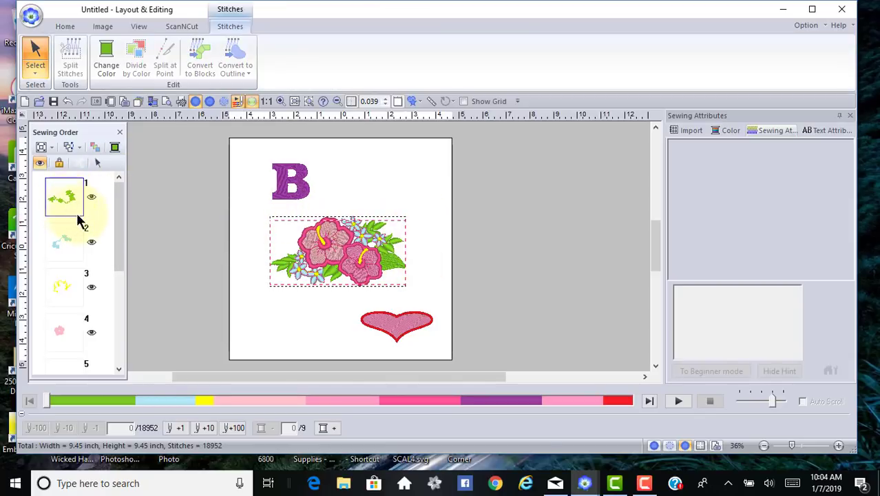
left_click(96, 162)
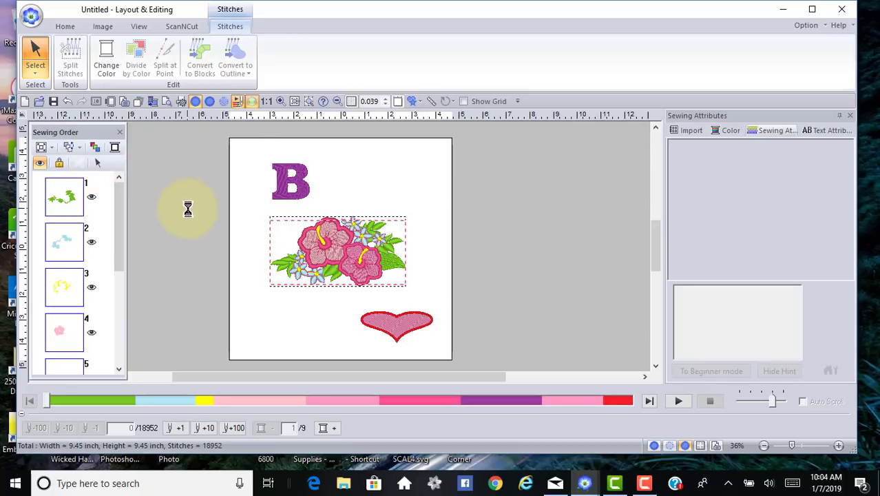
left_click(272, 249)
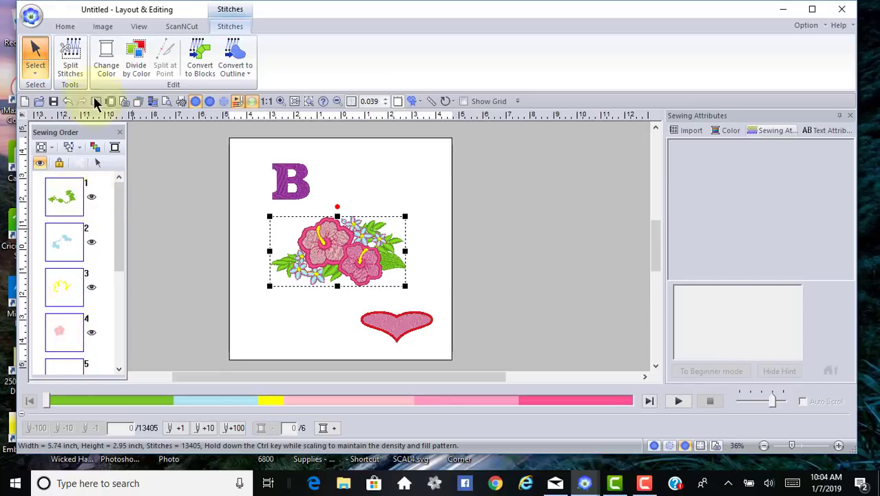
left_click(69, 25)
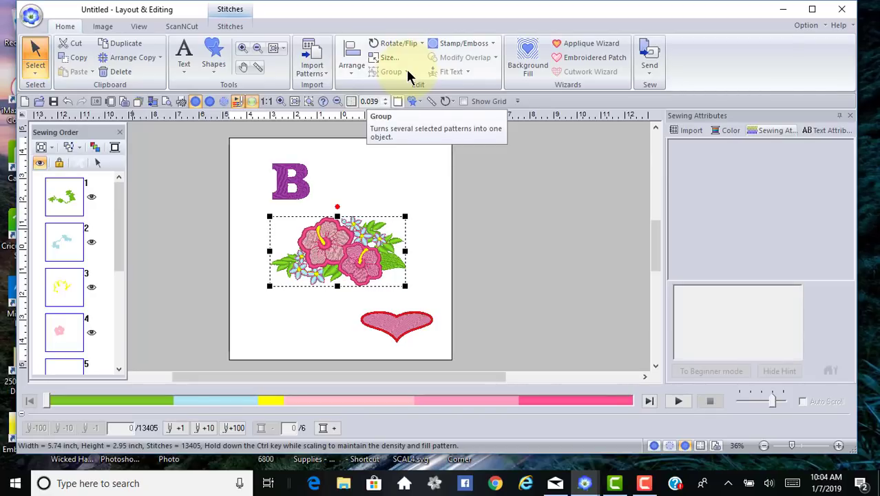
left_click(228, 27)
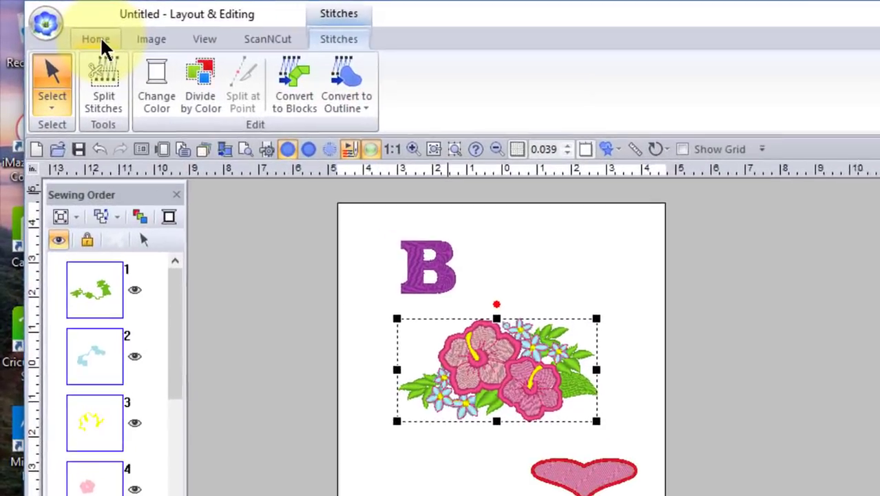
Step: Zoom the view to fit the selected hibiscus design
left_click(100, 39)
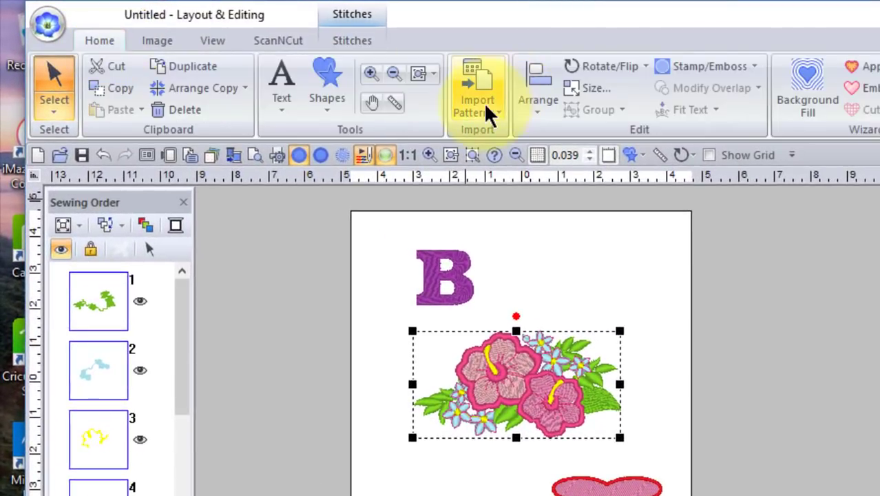
left_click(429, 71)
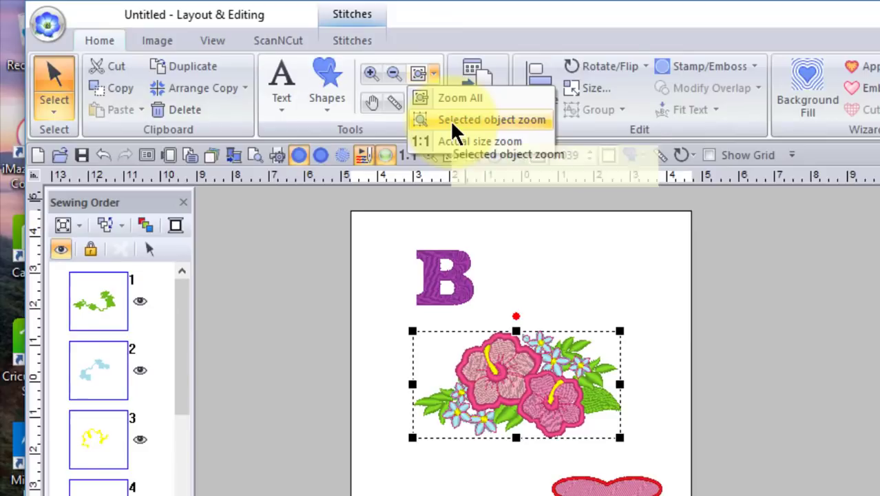
left_click(450, 120)
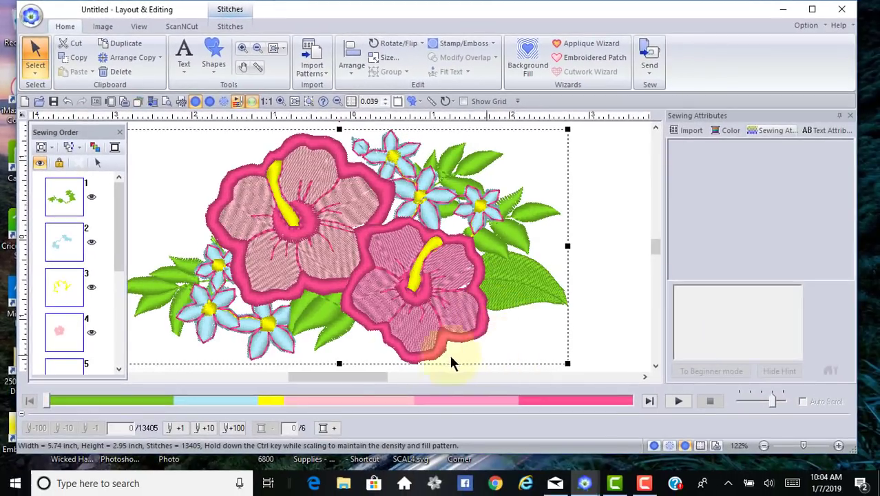
left_click_drag(321, 376, 314, 378)
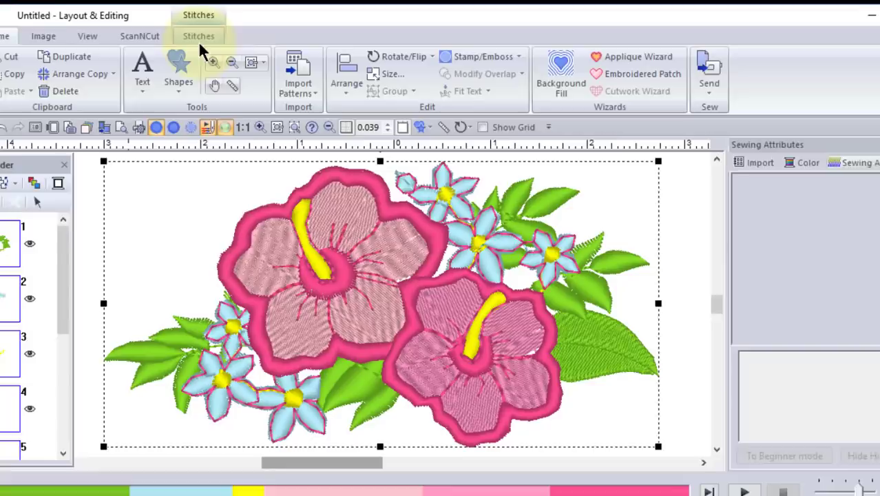
Step: Divide the hibiscus design by colour into separate objects and deselect
left_click(186, 35)
left_click(154, 72)
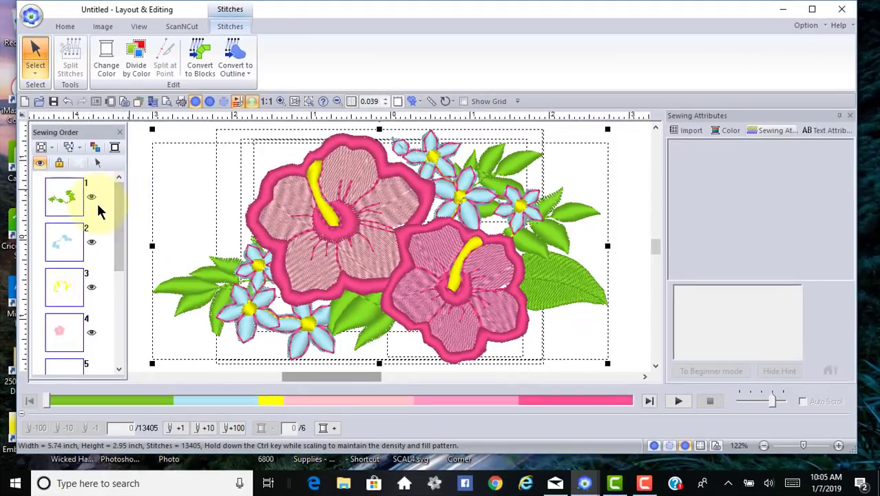
left_click(97, 218)
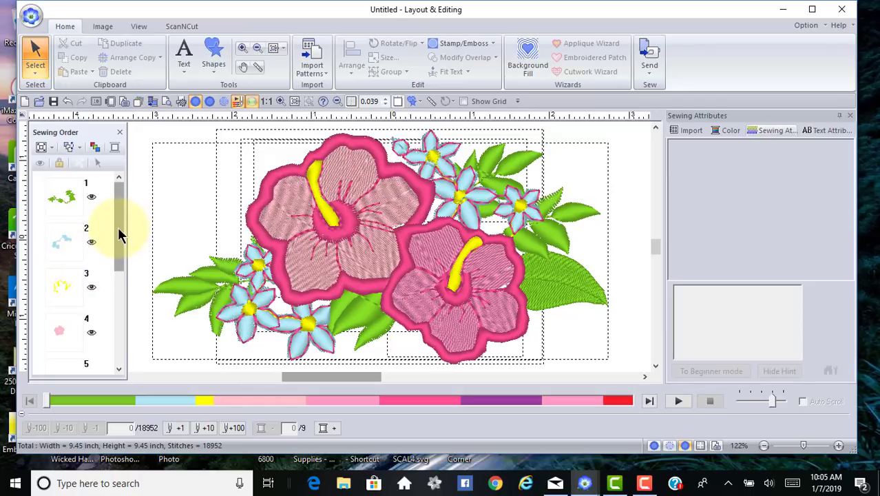
Step: Delete sewing-order items 1 and 2, the green leaves and light-blue petal fills
left_click_drag(118, 234, 129, 220)
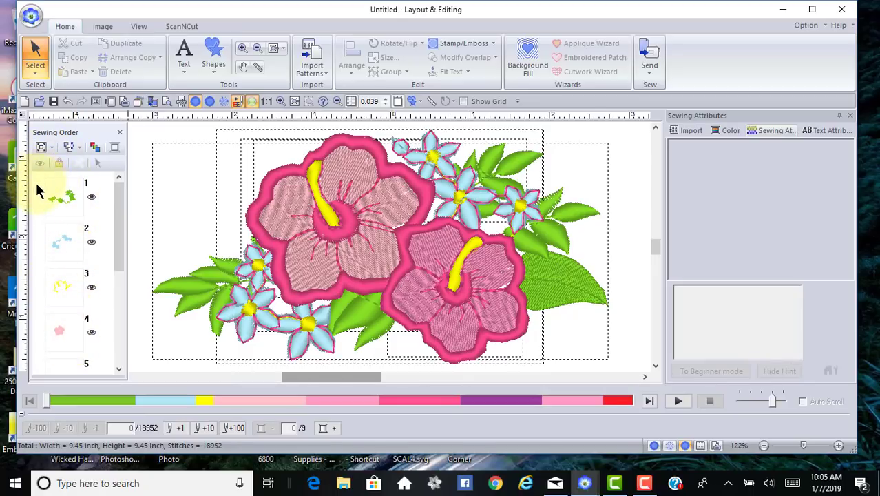
left_click_drag(97, 212, 97, 265)
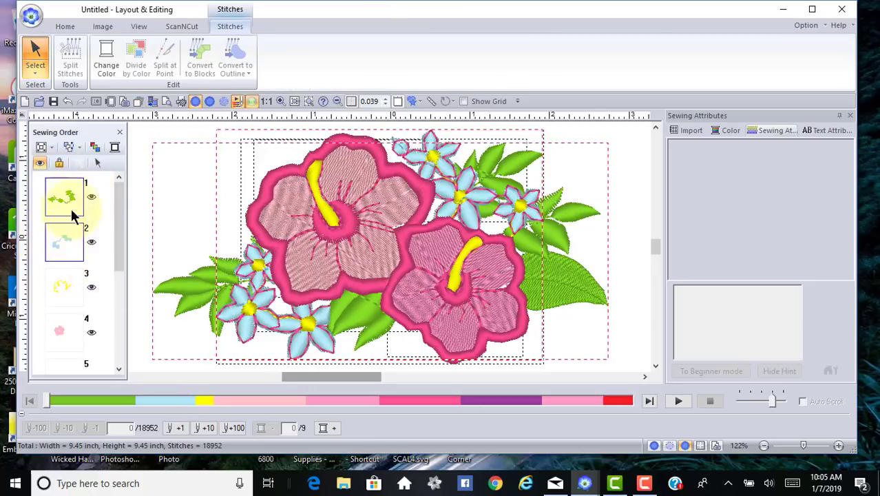
left_click(98, 162)
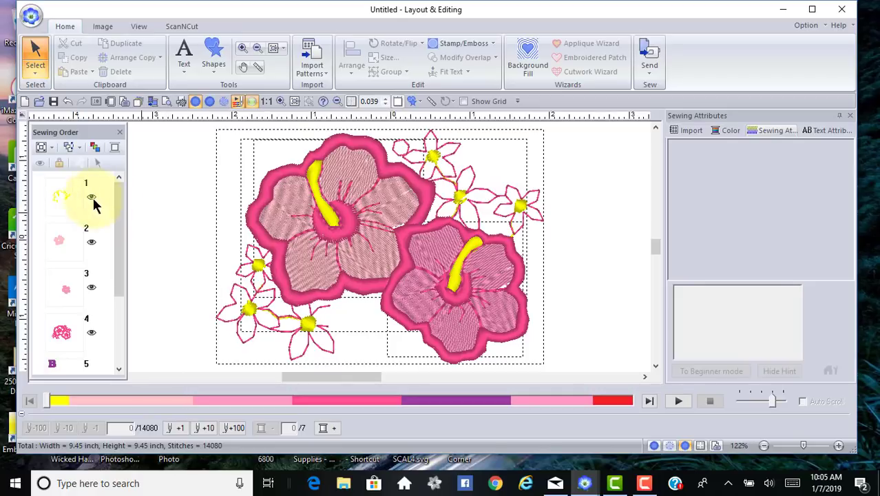
left_click(63, 187)
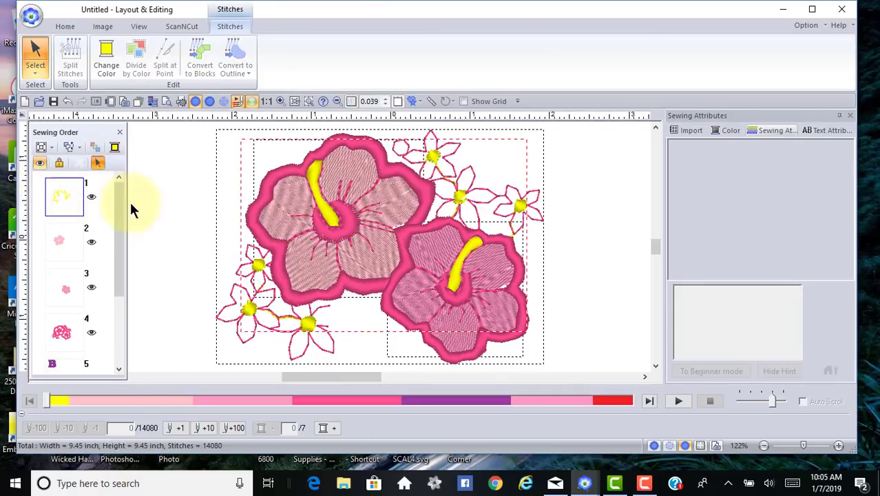
left_click(60, 399)
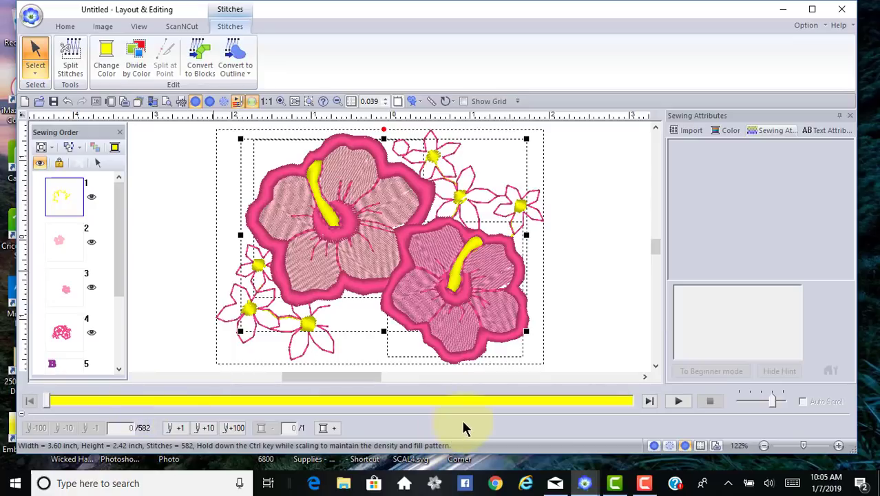
left_click(680, 401)
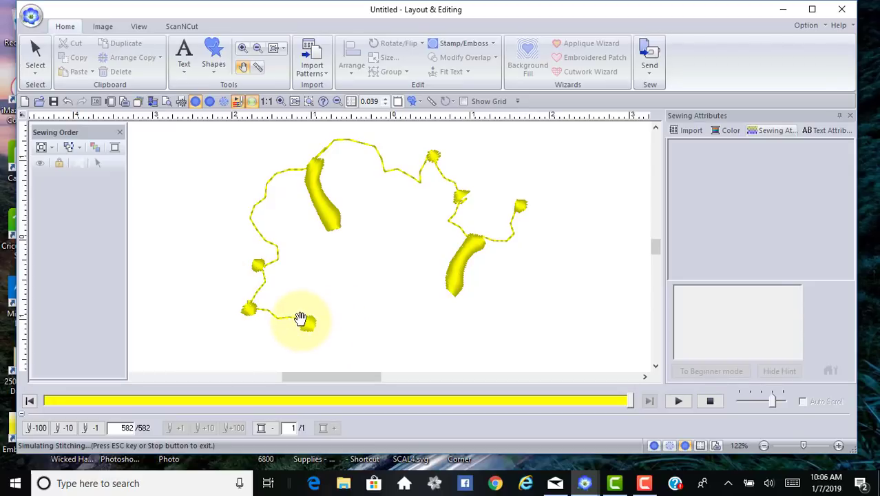
left_click(710, 401)
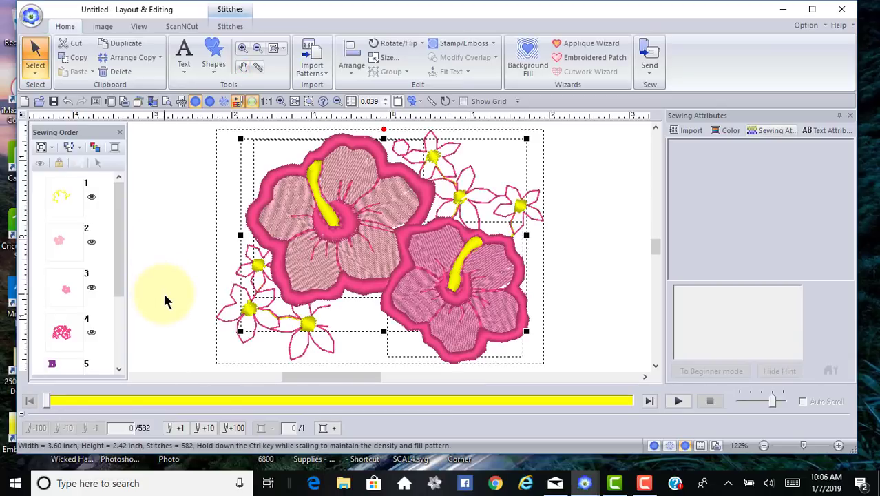
left_click(163, 217)
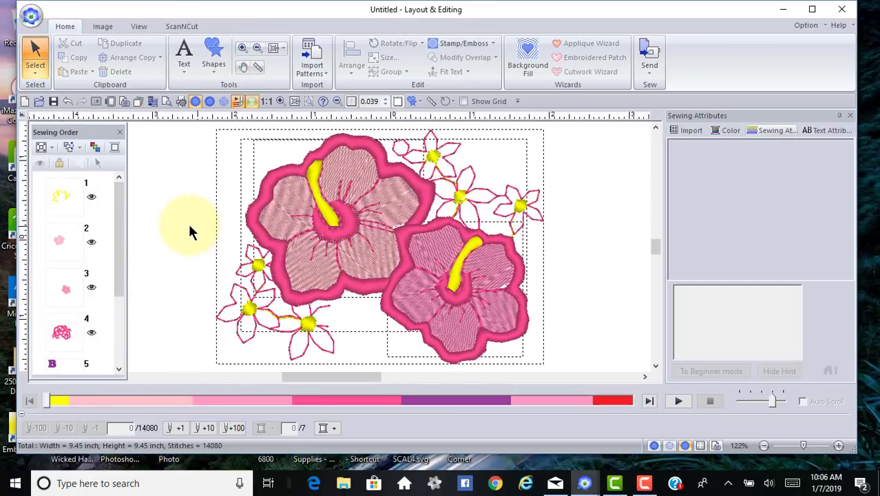
Step: Select only the 582-stitch yellow centres object, item 1 in the sewing order
left_click(59, 197)
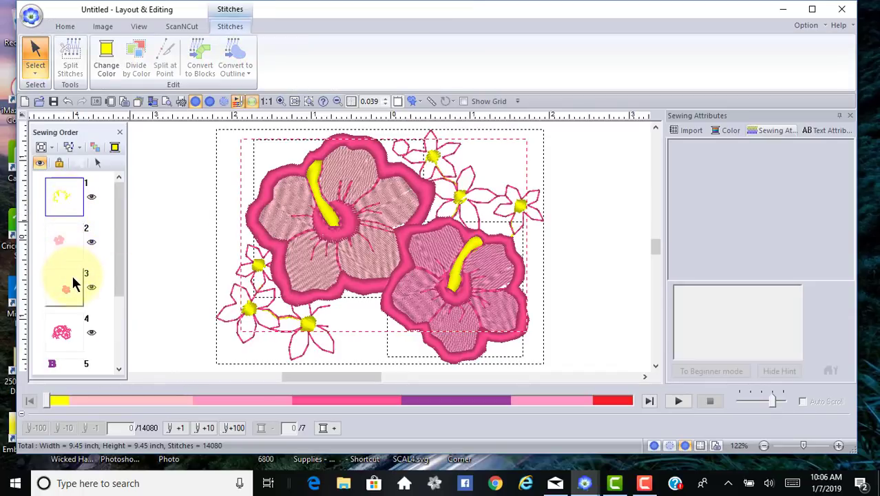
left_click(73, 334)
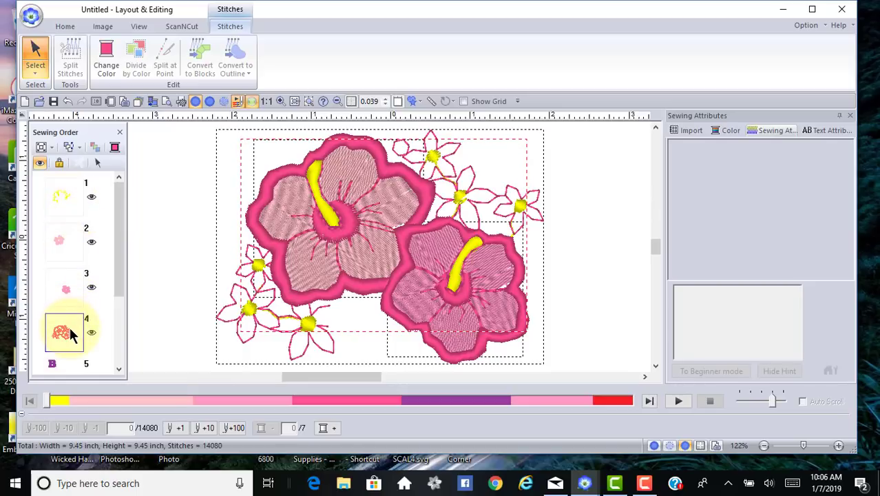
left_click(72, 182, "ctrl")
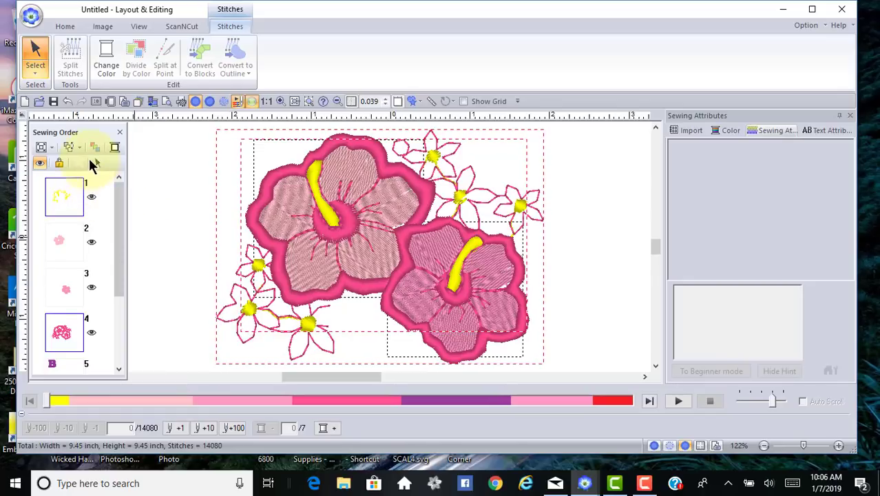
left_click(98, 165)
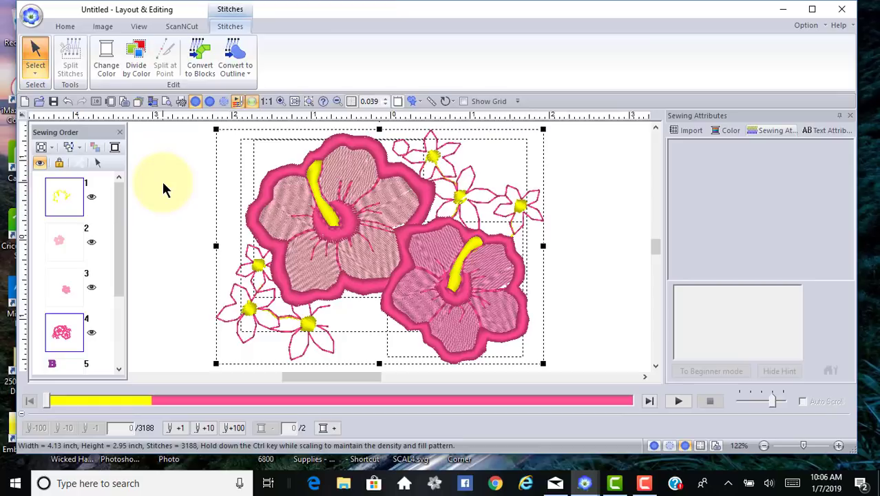
left_click(166, 190)
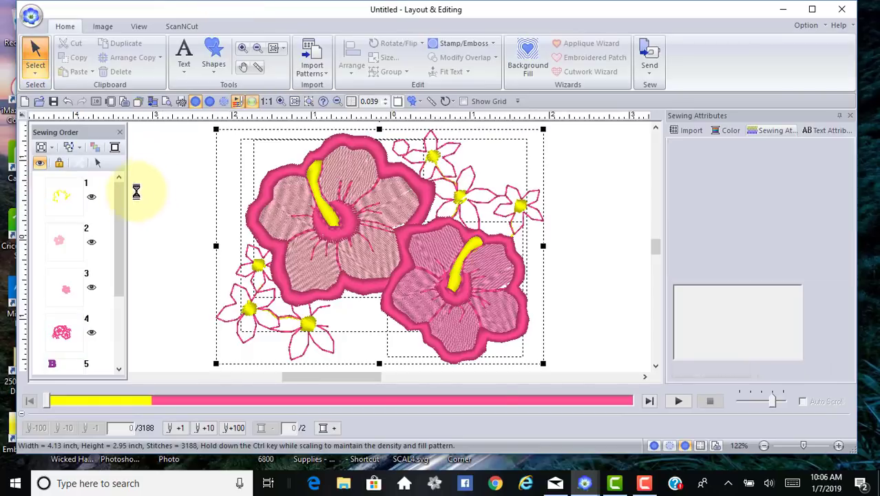
left_click(66, 203)
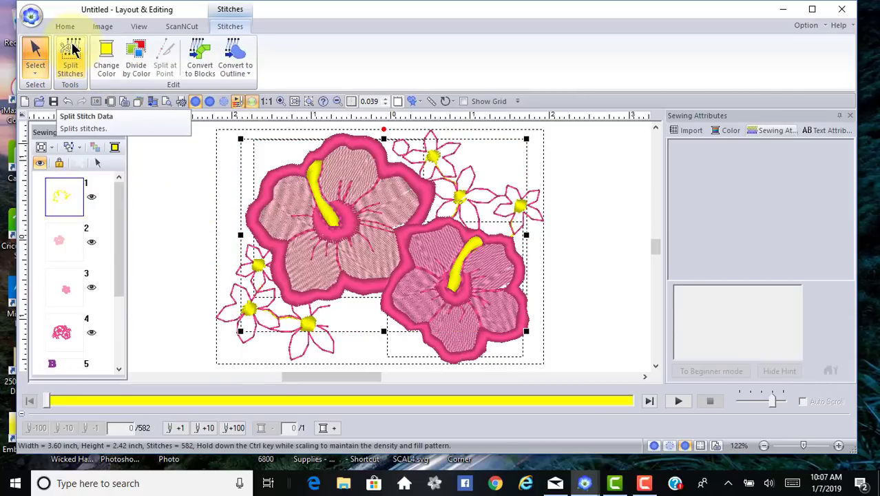
Step: Split off the yellow stitches around the lower-left small flowers with a closed Split Stitches outline
left_click(72, 51)
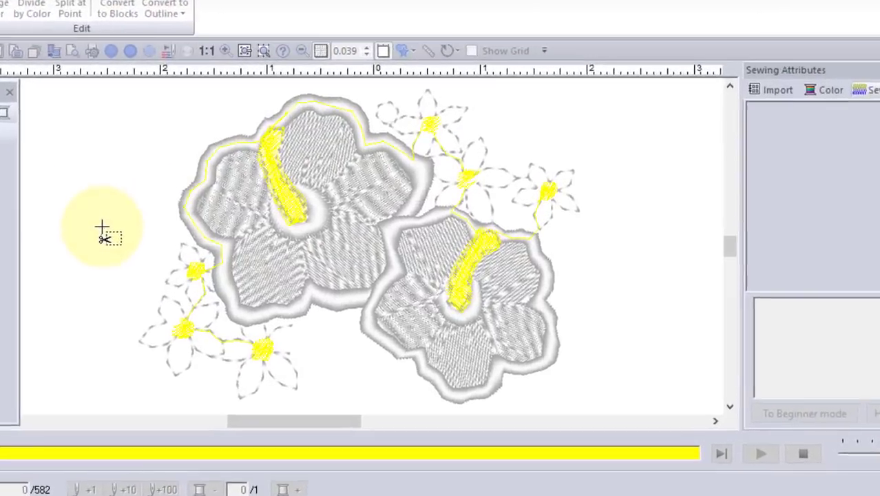
left_click(102, 227)
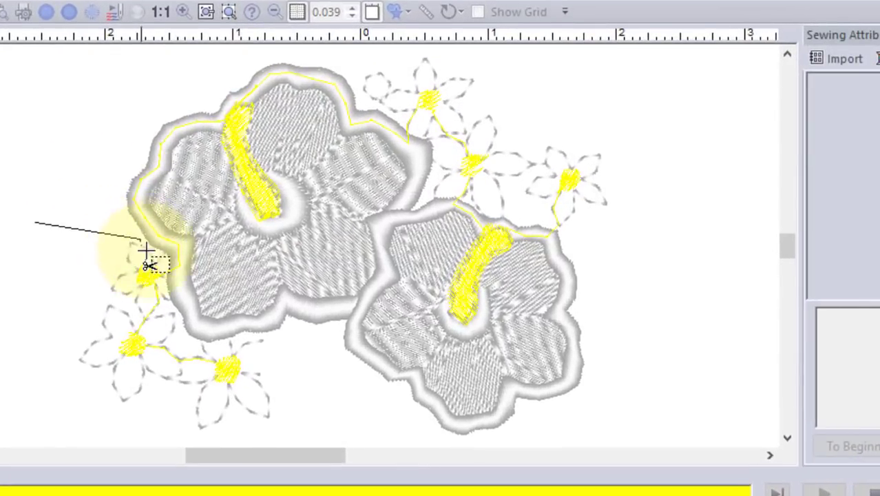
left_click(145, 245)
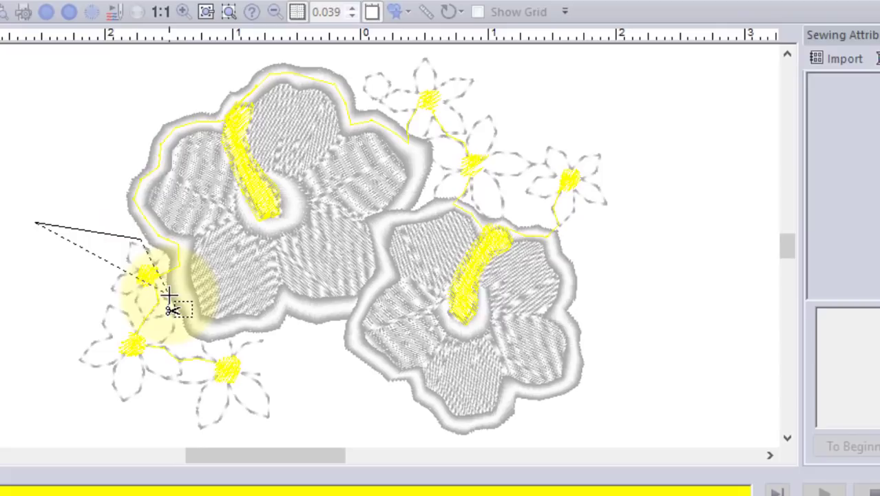
left_click(186, 338)
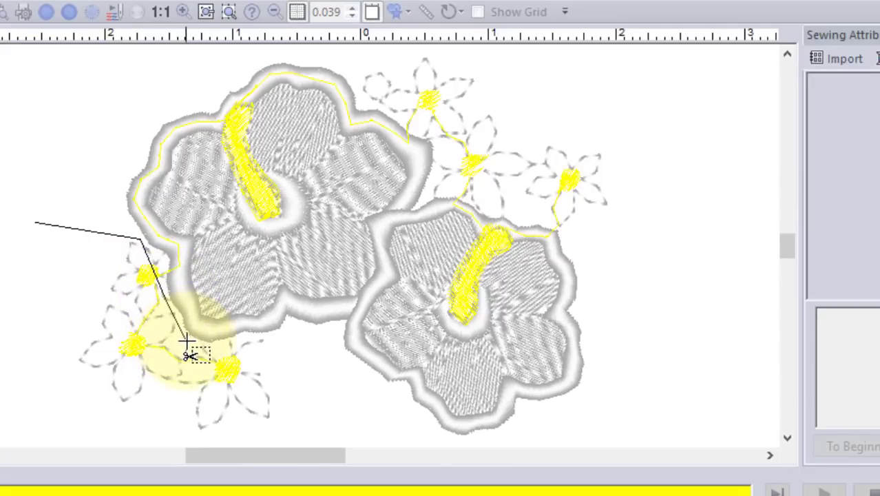
left_click(220, 359)
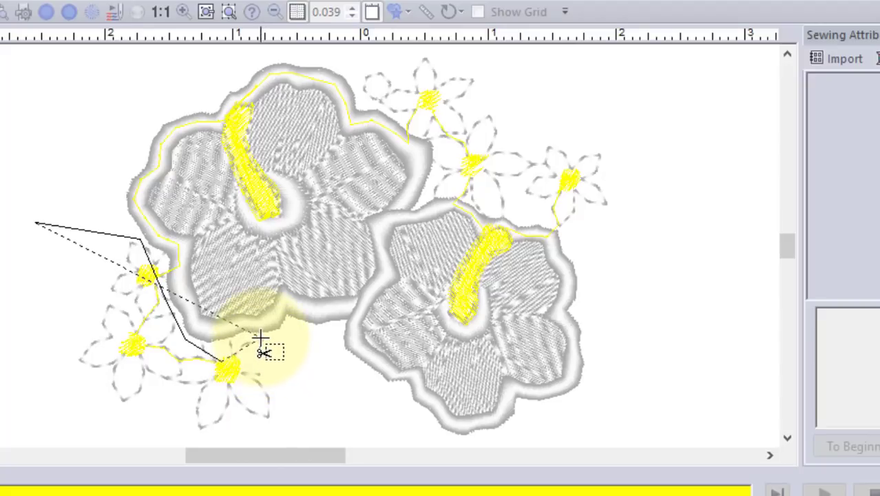
left_click(260, 337)
left_click(301, 377)
left_click(296, 435)
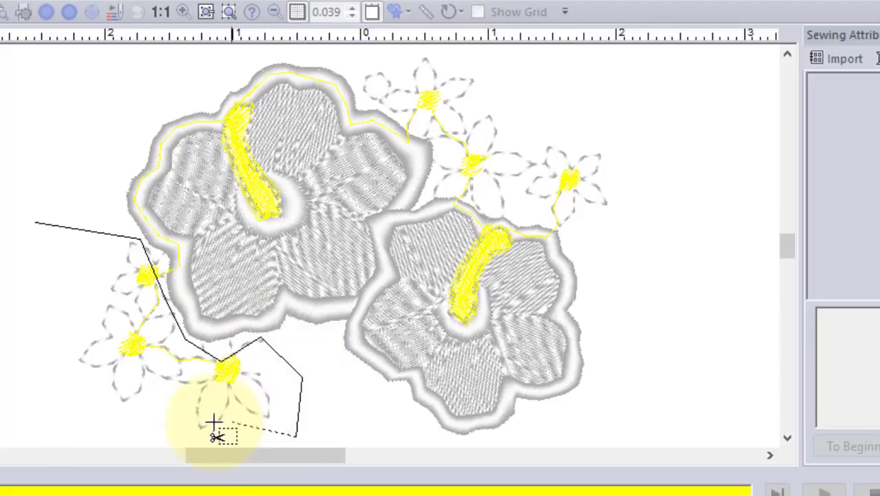
left_click(182, 438)
left_click(101, 424)
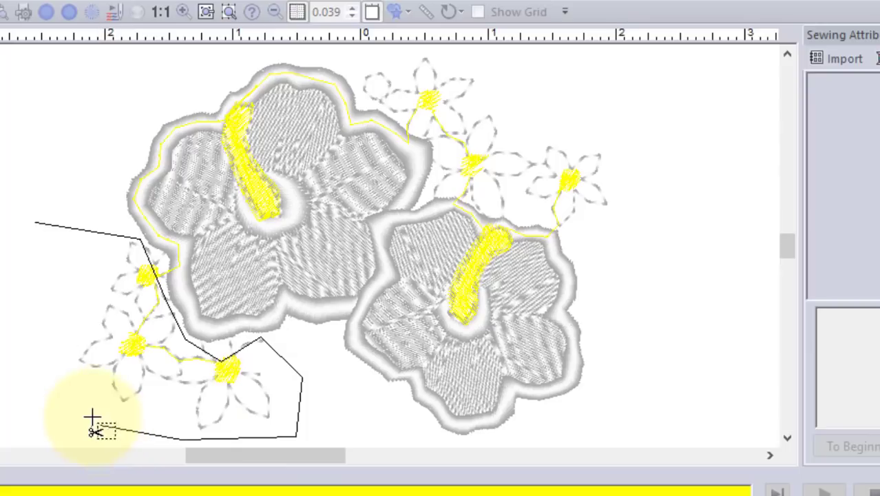
double_click(51, 305)
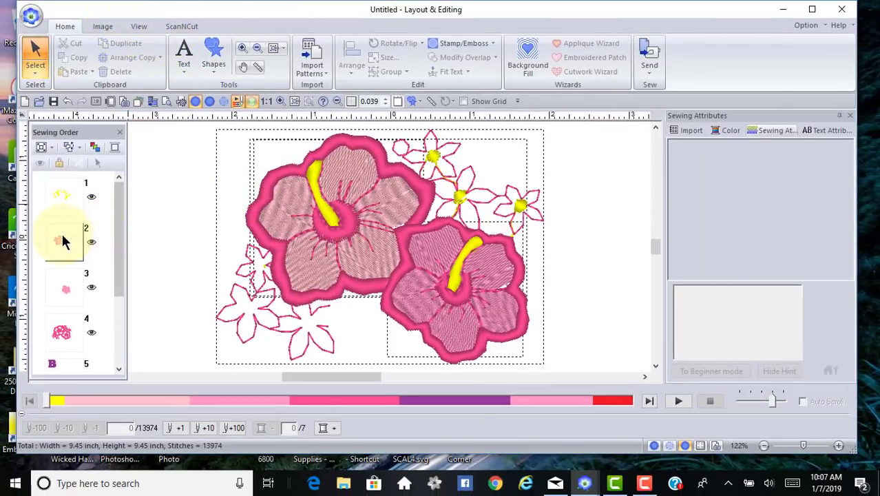
left_click(62, 337)
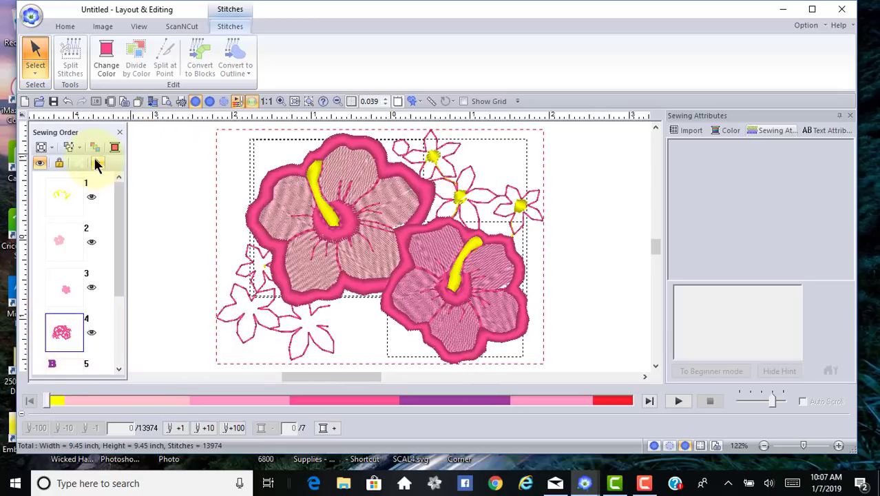
Step: Cut a closed Split Stitches outline around the lower-left pink flowers and delete them
left_click(255, 296)
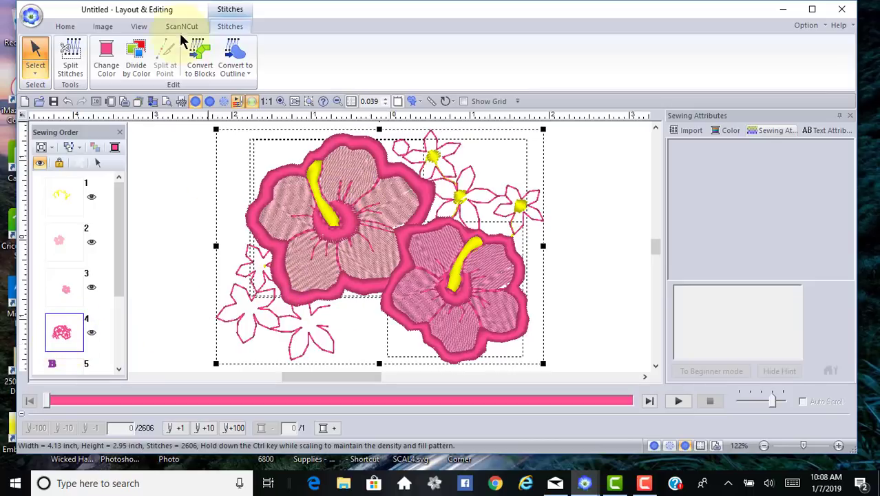
left_click(69, 59)
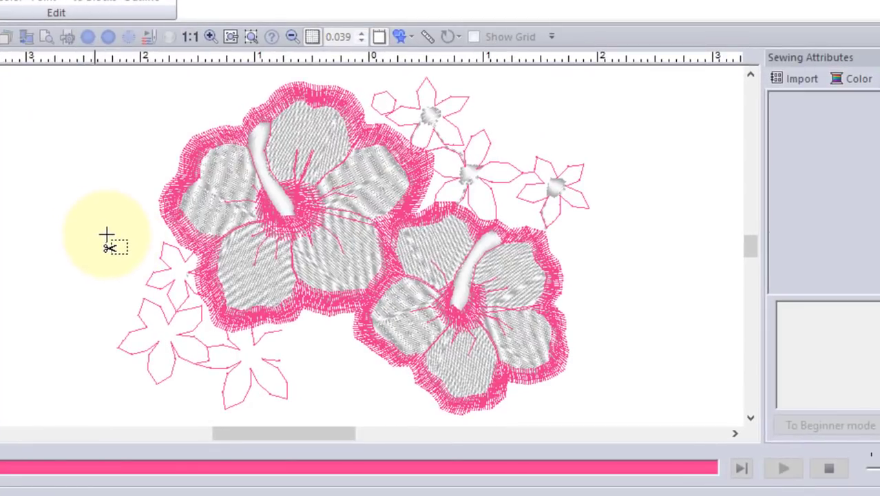
left_click_drag(126, 231, 191, 253)
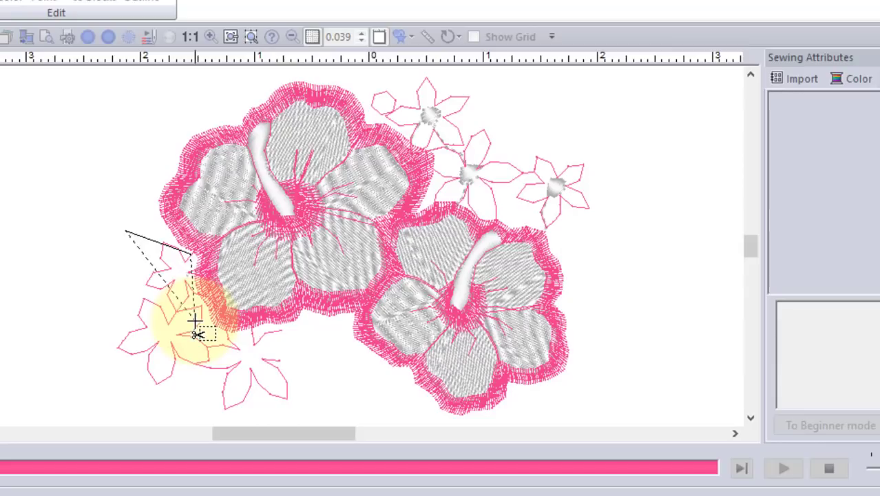
left_click(194, 319)
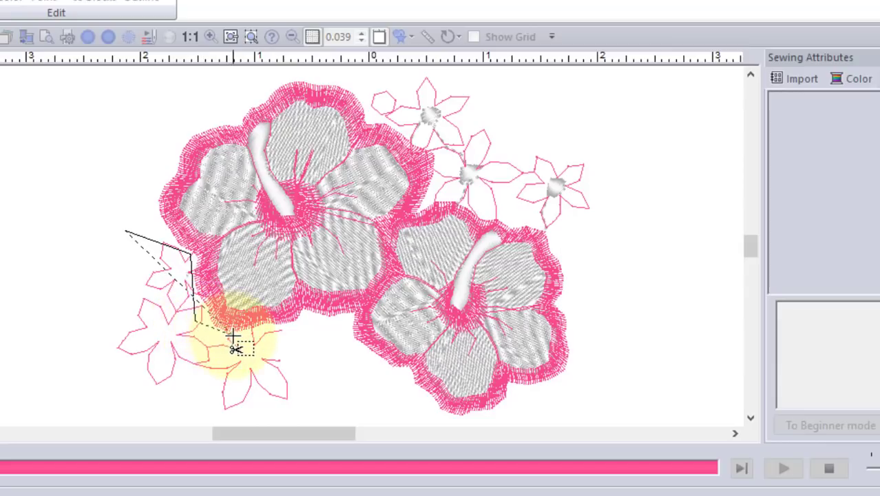
left_click(234, 335)
left_click(281, 328)
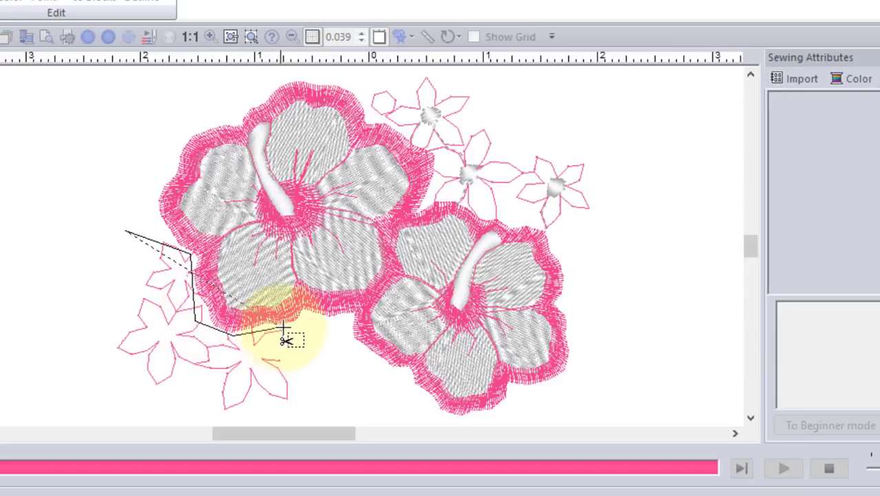
left_click(315, 353)
left_click(315, 413)
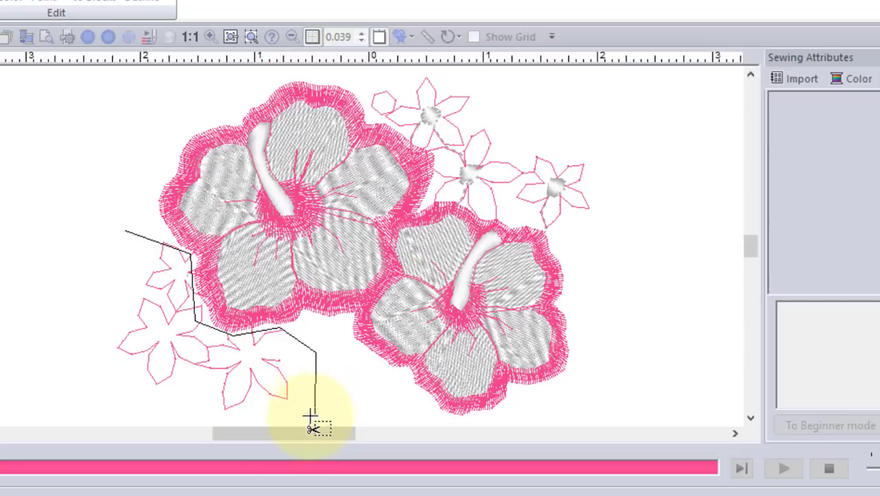
left_click(189, 416)
left_click(78, 369)
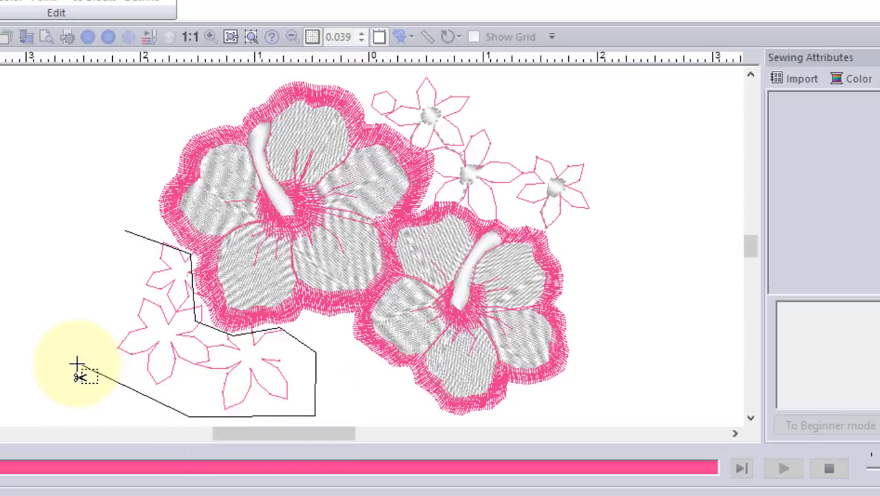
double_click(78, 370)
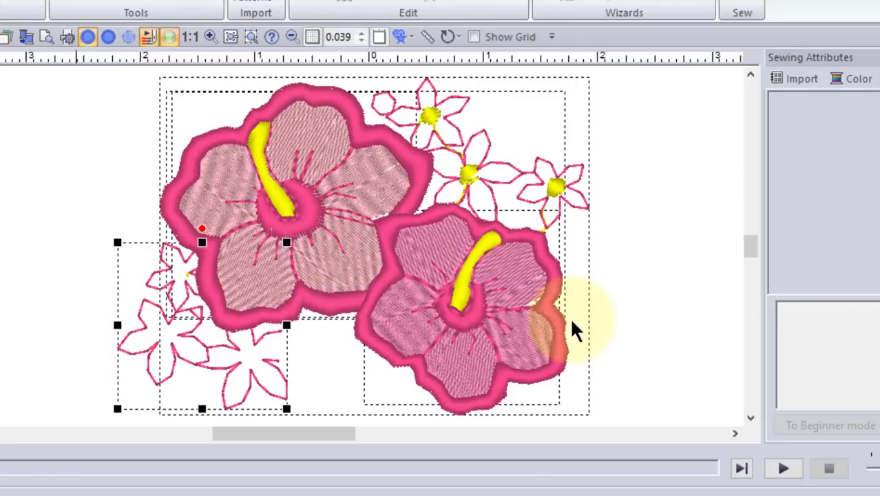
key("Delete")
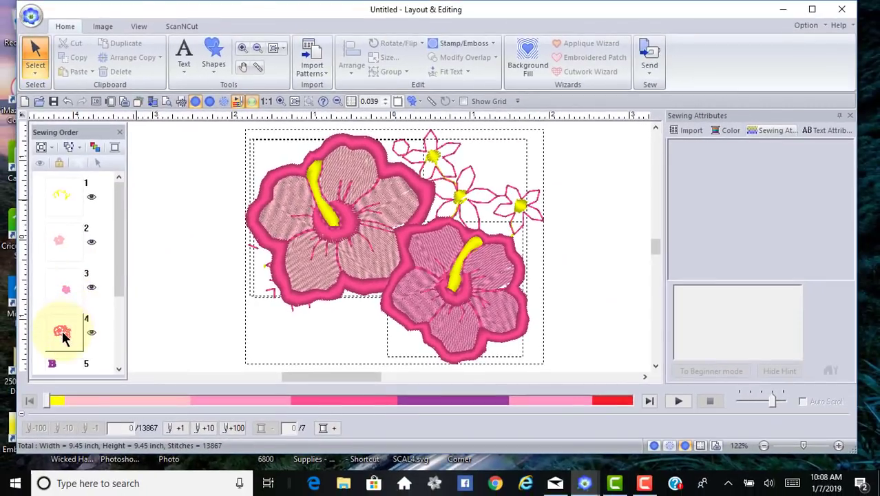
Step: Select the pink hibiscus stitch group and switch to Point Select mode
left_click(62, 332)
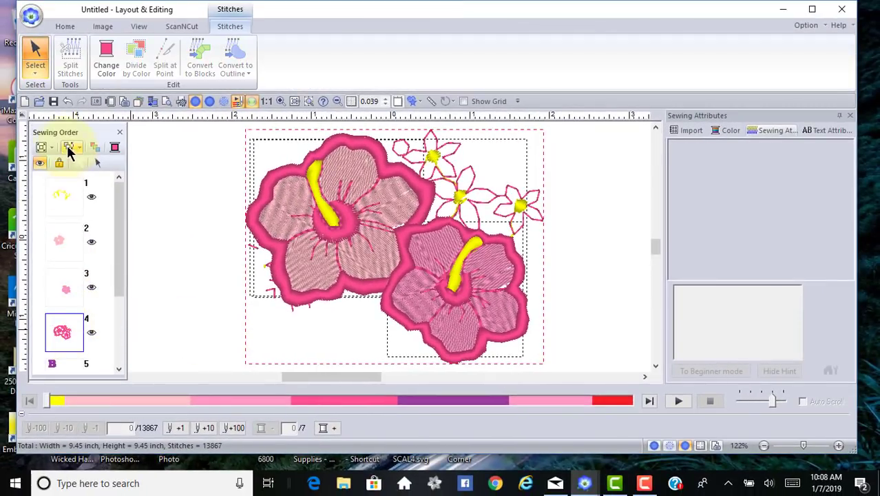
left_click(35, 69)
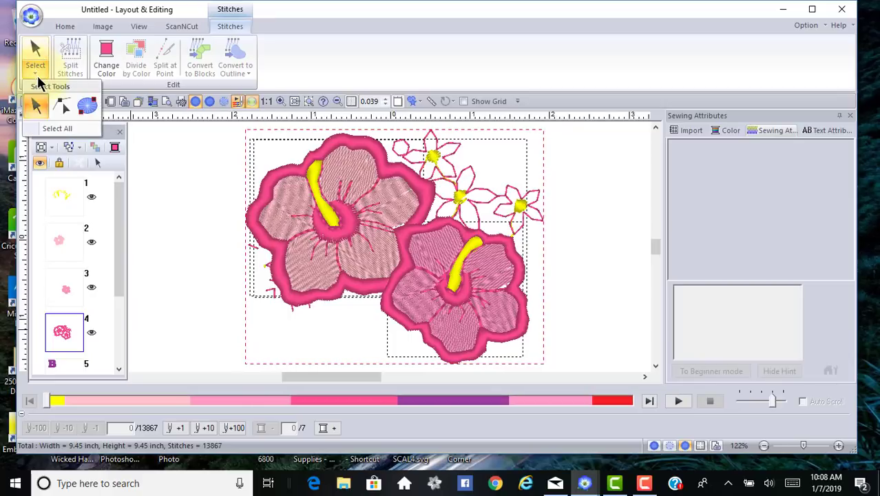
left_click(63, 104)
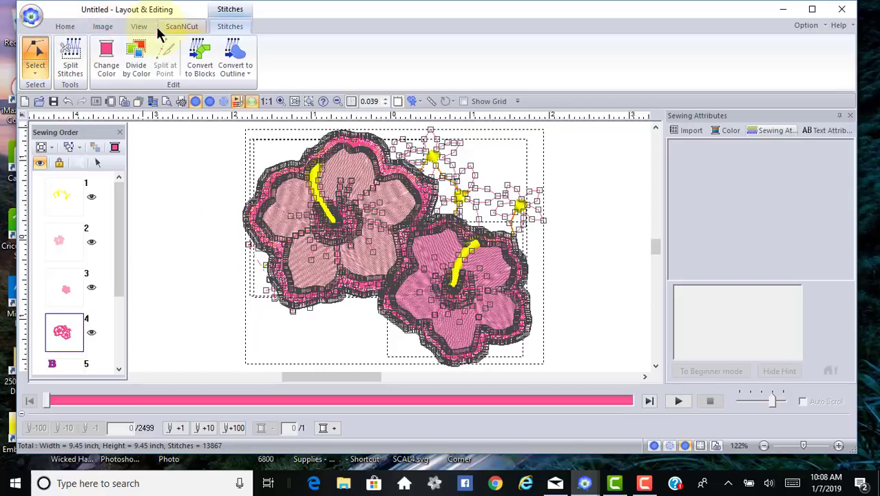
Step: Zoom into the upper hibiscus's lower-left border with an area zoom box
left_click(69, 25)
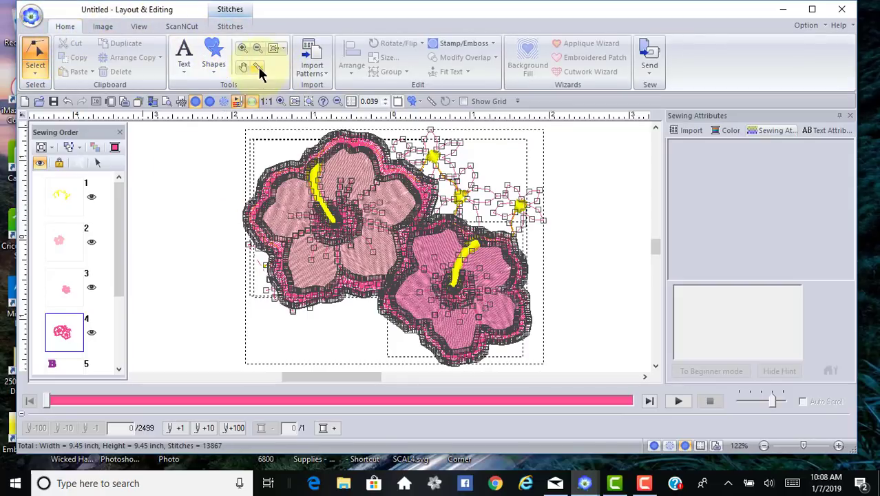
left_click(242, 48)
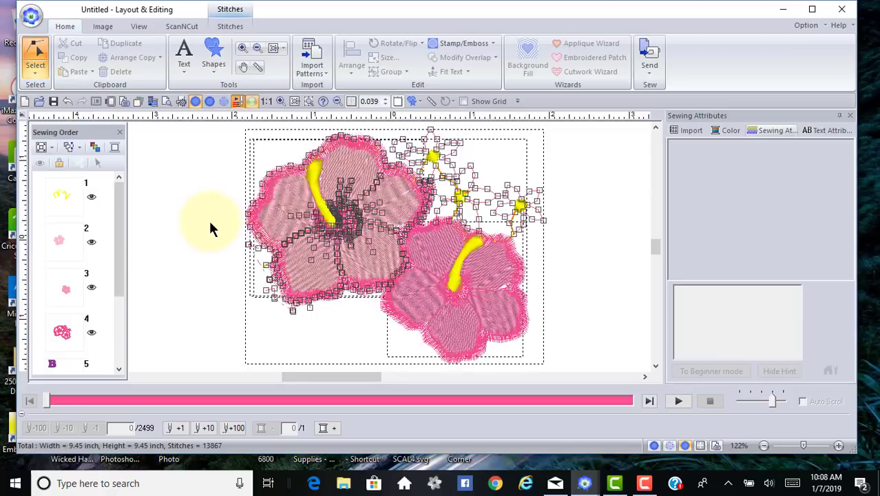
left_click_drag(199, 211, 326, 353)
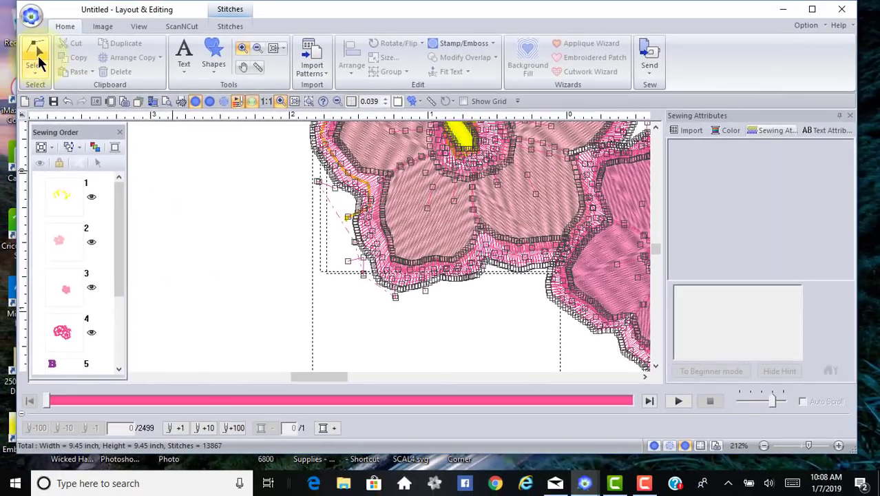
Step: Select and delete the stray stitch point outside the left satin border
left_click(36, 67)
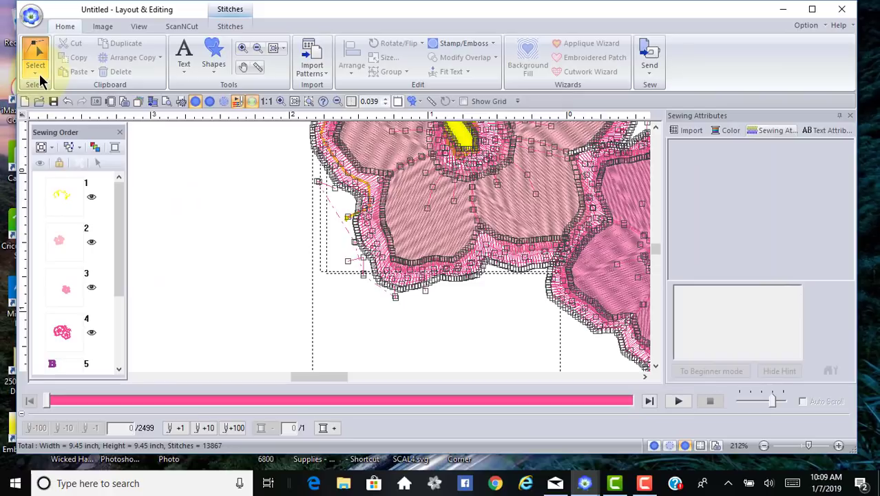
left_click(28, 75)
left_click(173, 158)
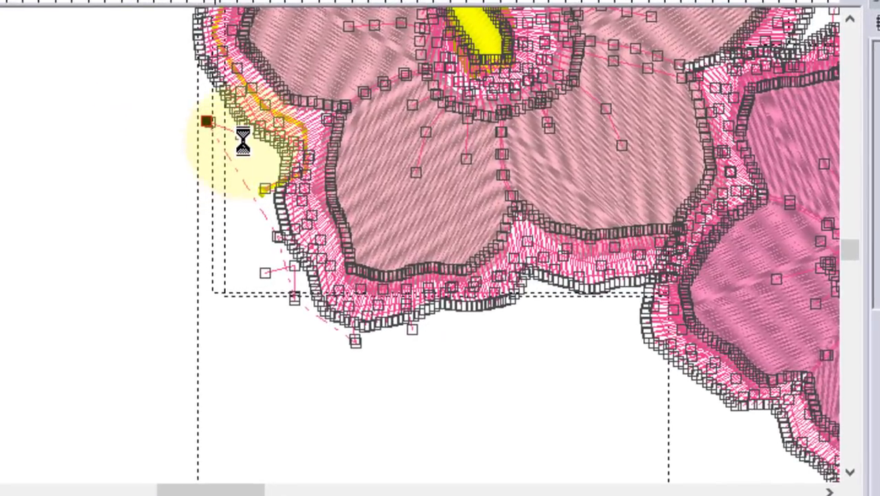
left_click(208, 126)
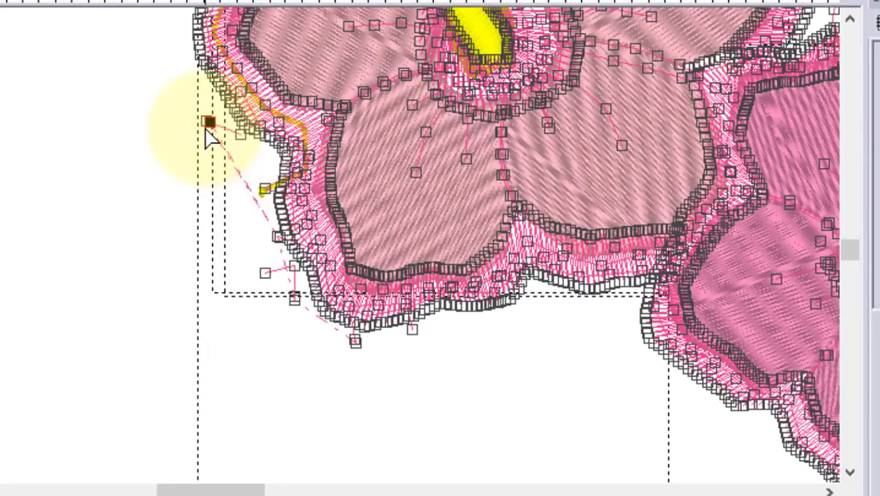
left_click(206, 124)
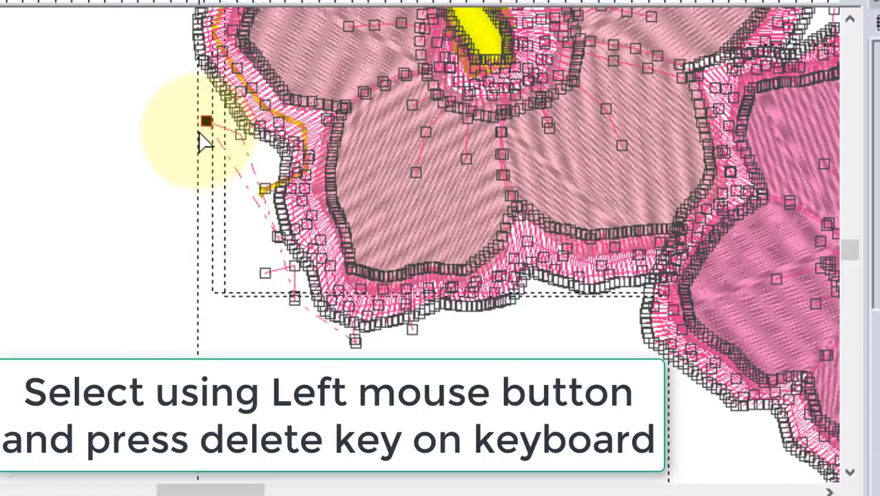
key("Delete")
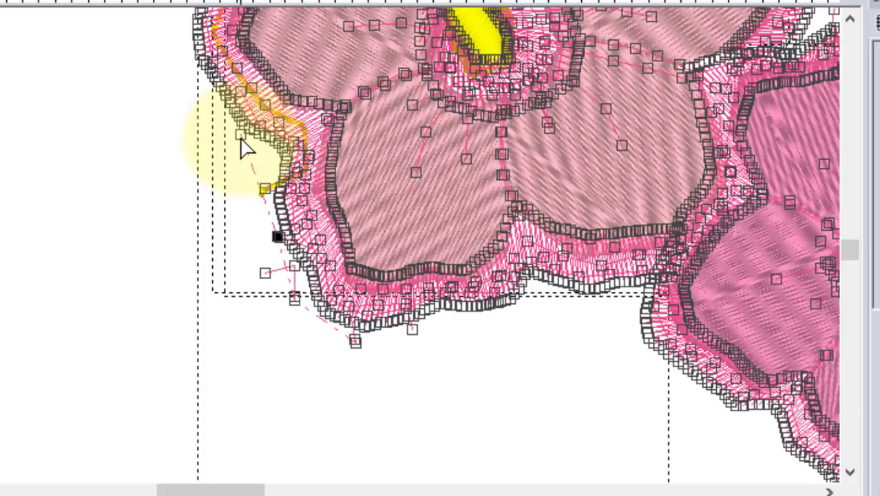
Step: Check nodes along the left border to locate the stray yellow travel stitch link
left_click(264, 188)
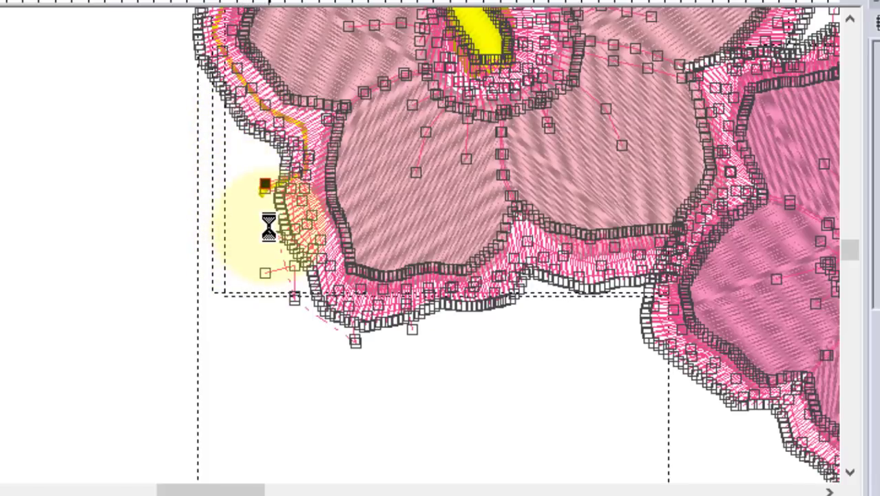
left_click(294, 169)
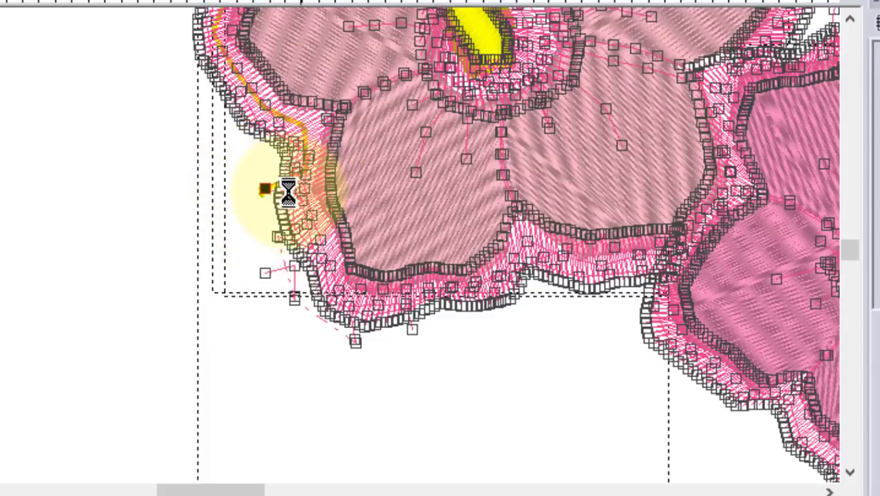
left_click(301, 200)
left_click(266, 192)
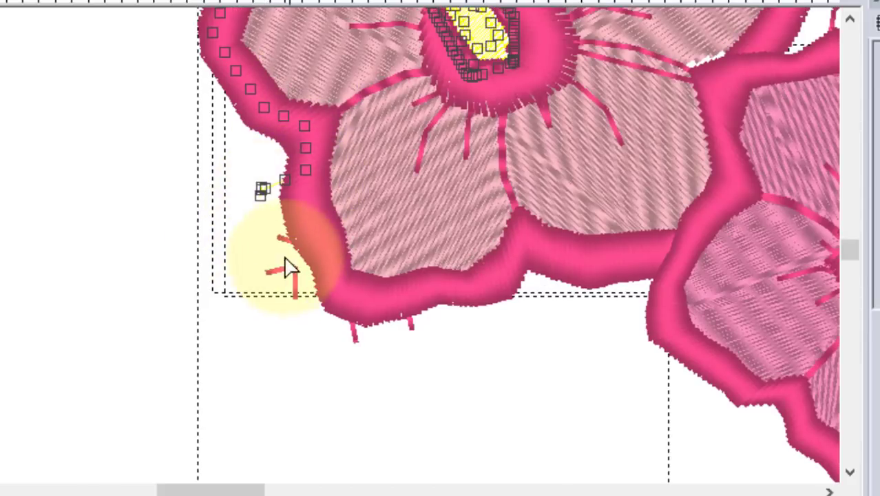
left_click(267, 183)
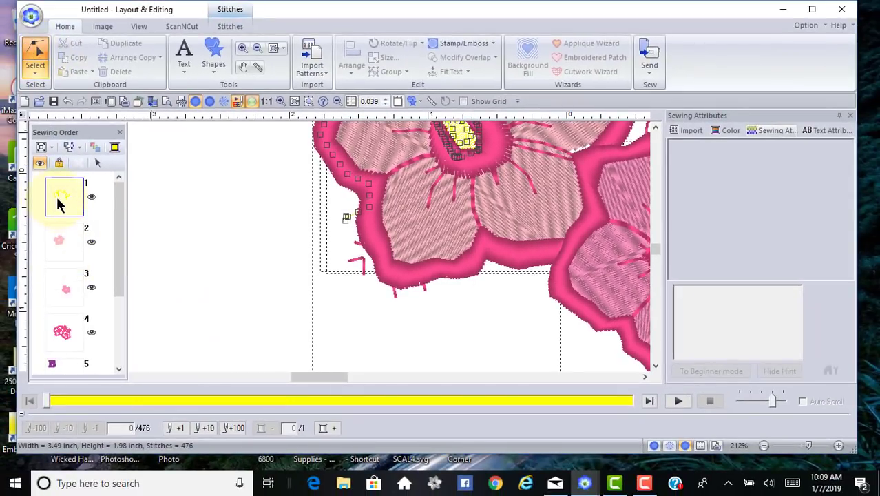
Step: Delete one stray yellow stitch point outside the left pink border and drag the other under it, leaving 458 stitches
left_click(265, 244)
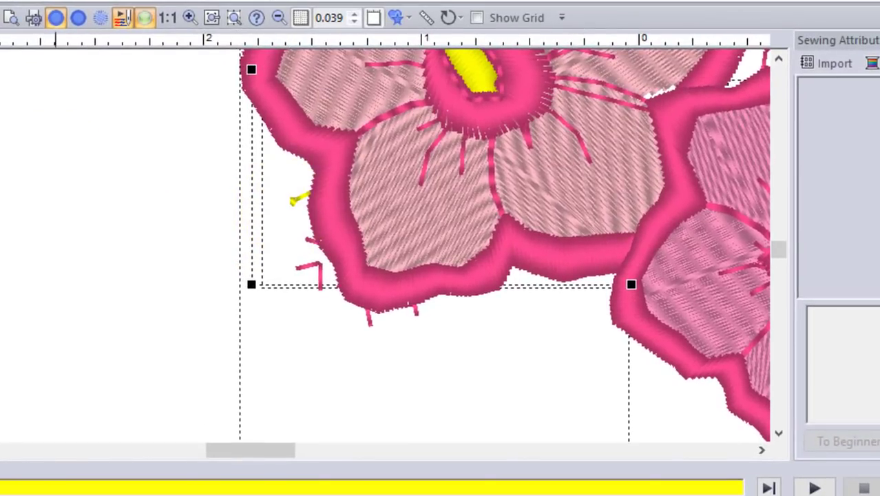
left_click(336, 274)
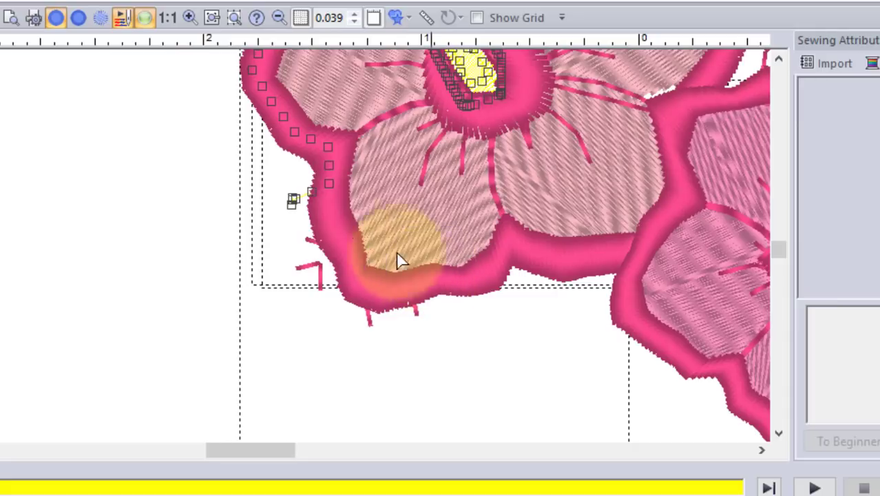
left_click(293, 200)
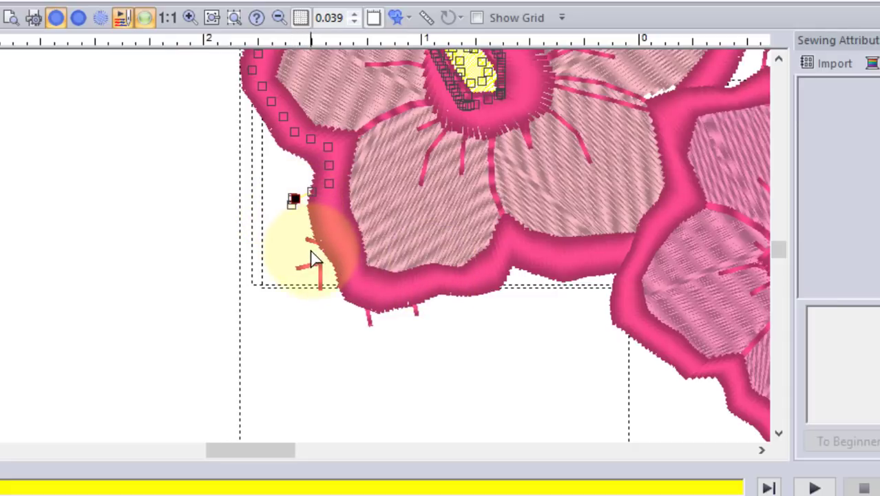
left_click(292, 205)
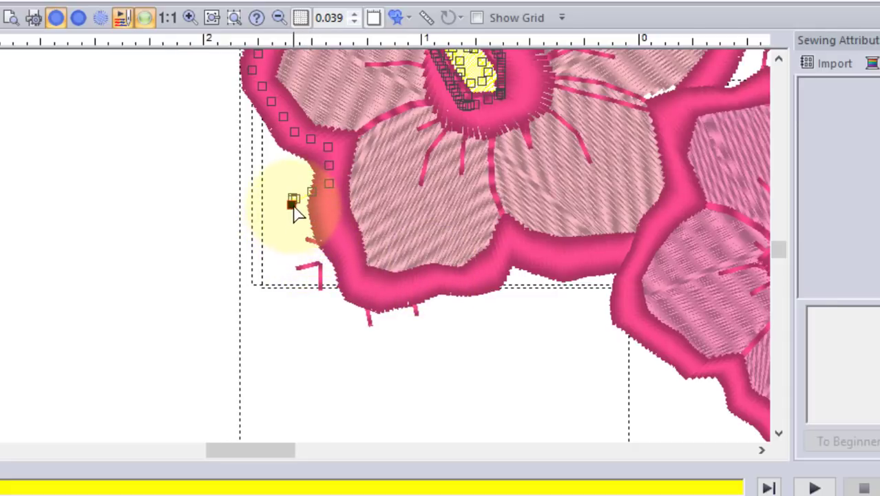
left_click(293, 205)
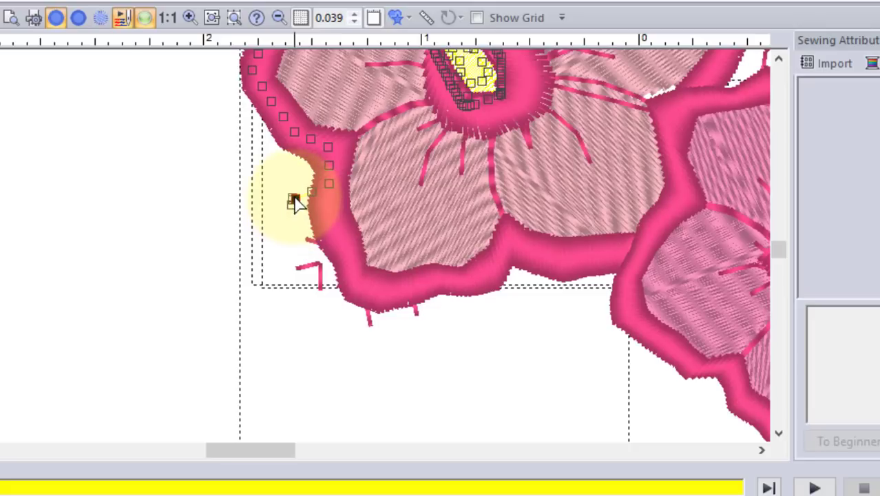
left_click(300, 207)
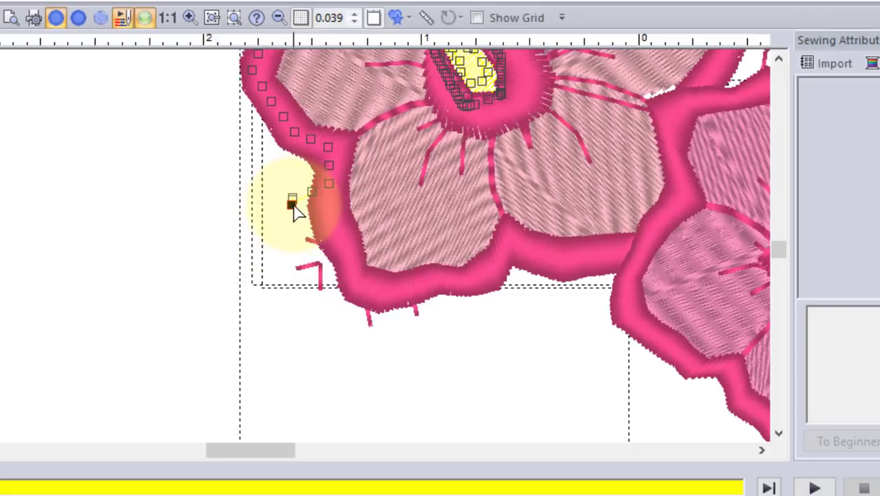
left_click(291, 203)
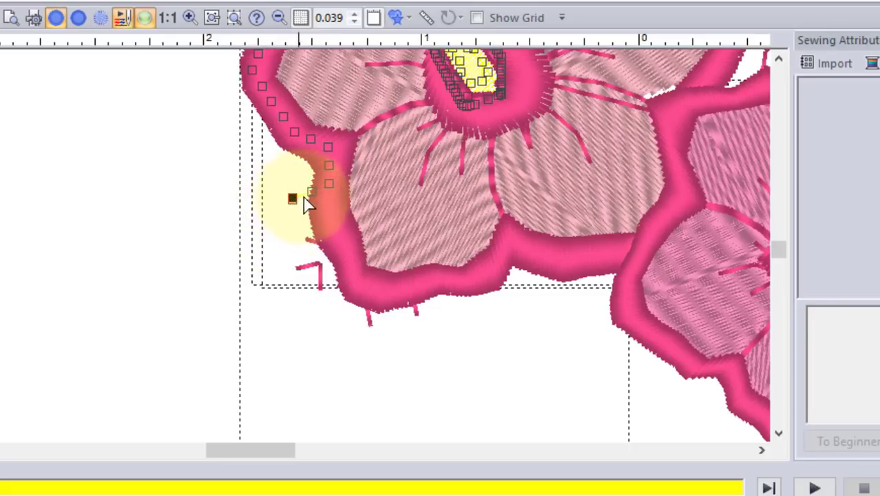
left_click(312, 192)
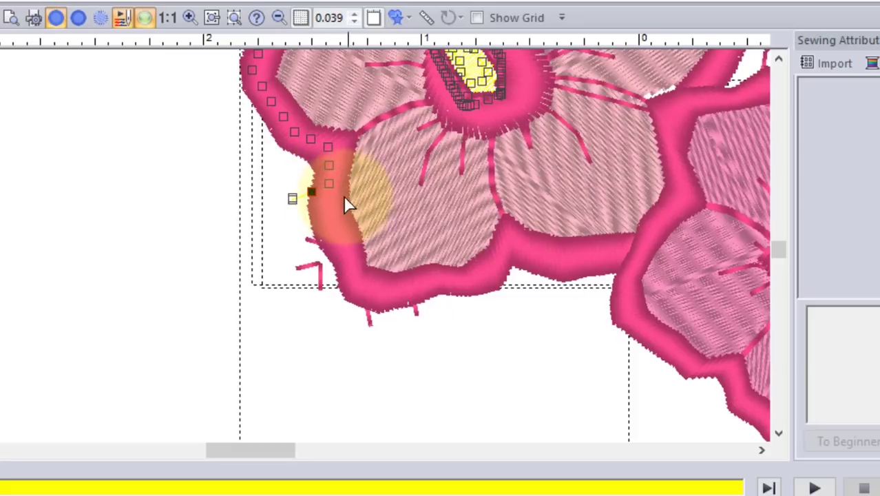
key("Delete")
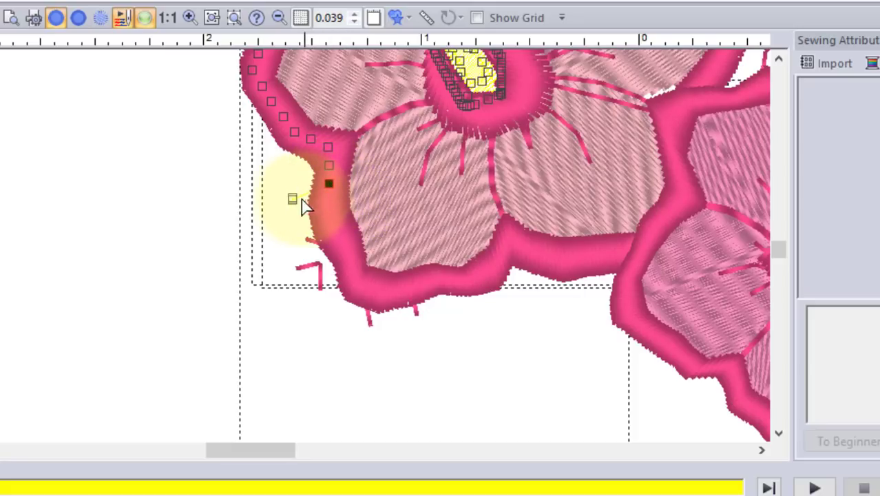
left_click(292, 198)
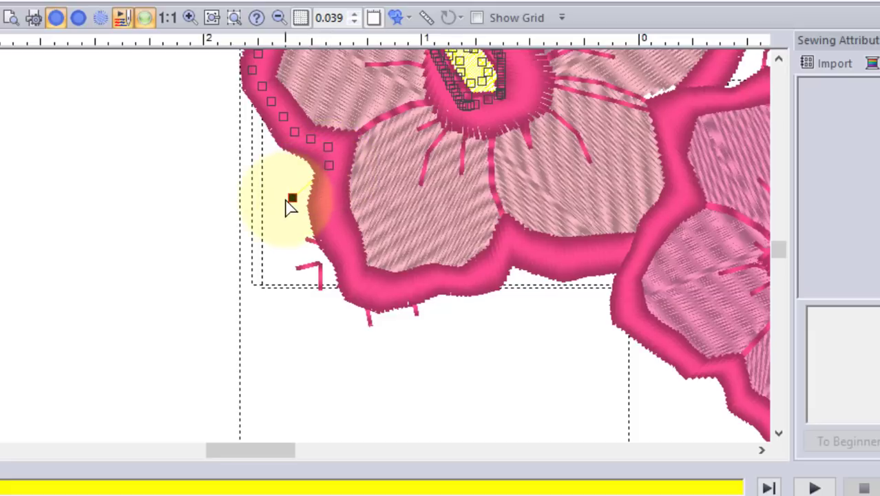
left_click_drag(292, 201, 310, 139)
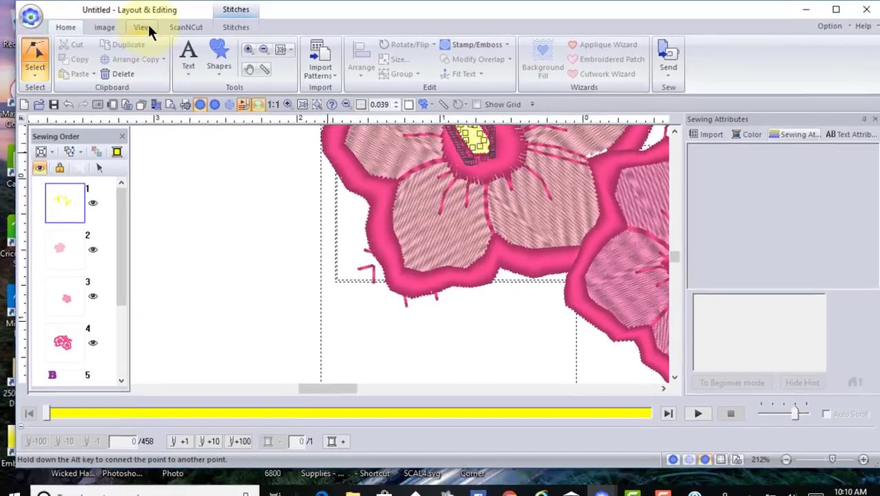
Step: Turn on the Reference Window and pan to the top of the upper flower
left_click(138, 26)
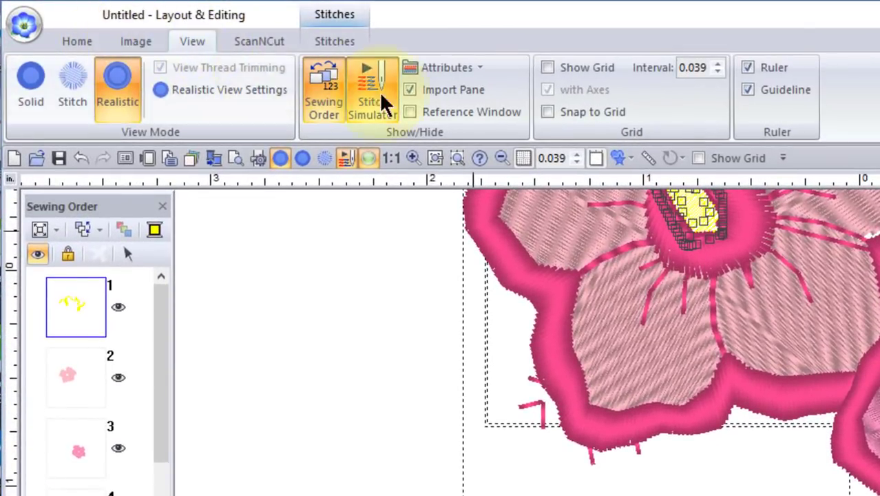
left_click(410, 112)
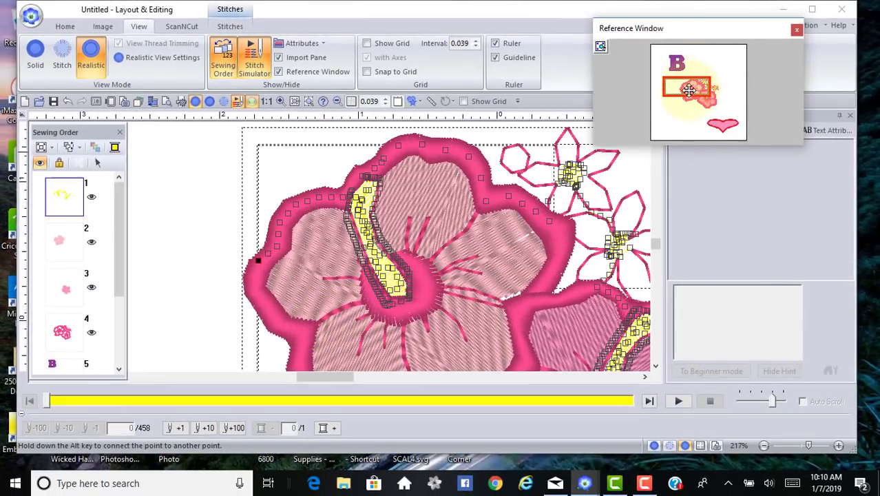
left_click_drag(688, 92, 691, 102)
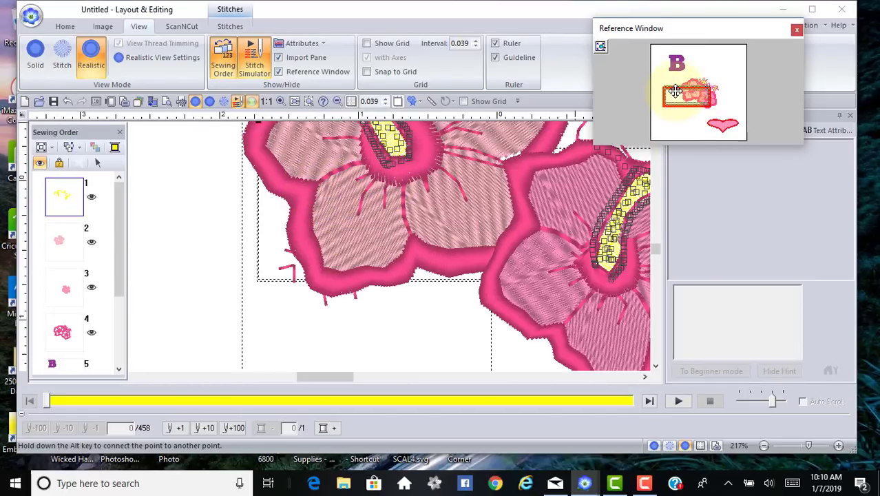
left_click_drag(675, 91, 673, 89)
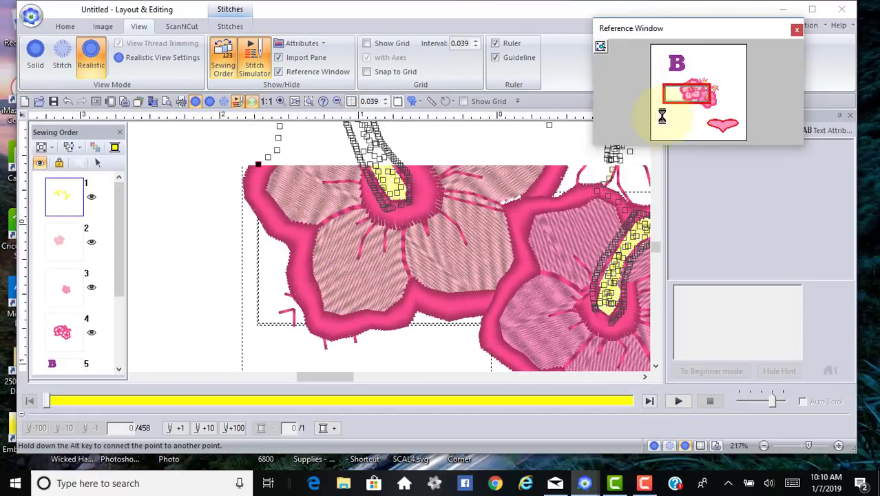
Step: Delete four stray yellow stitch points on the top-left edge, bringing the centres to 454 stitches
left_click(256, 164)
key("Delete")
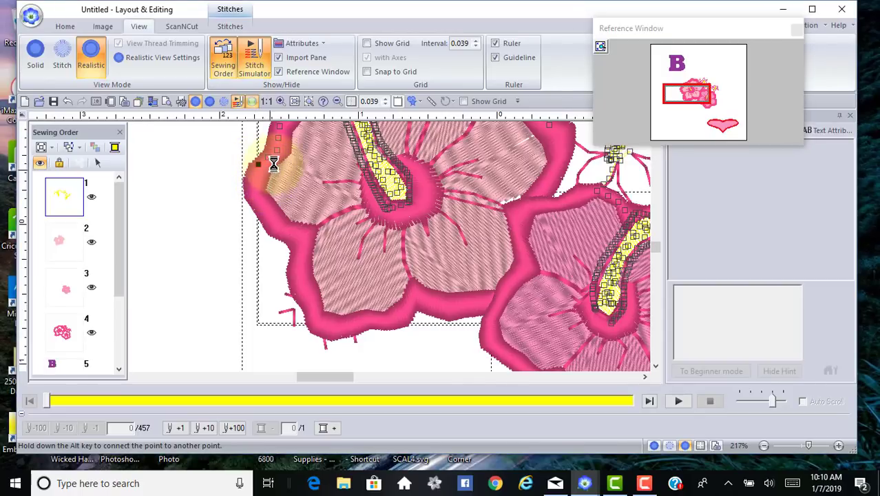
key("Delete")
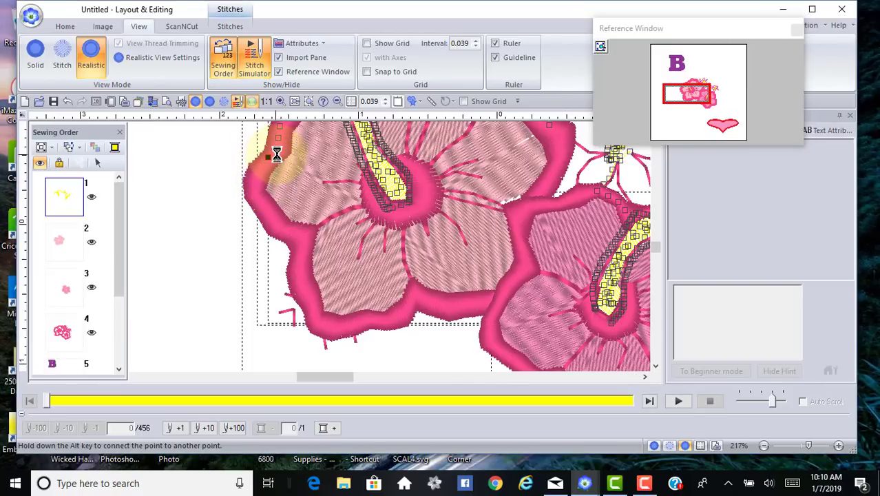
key("Delete")
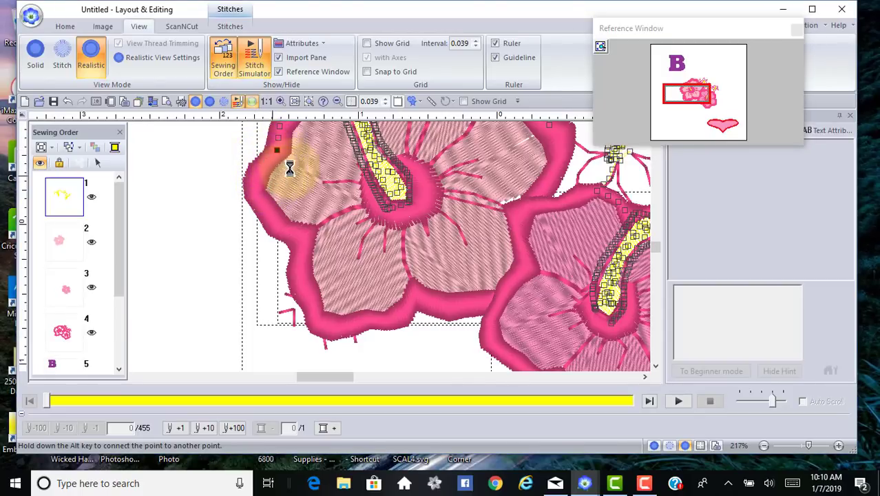
key("Delete")
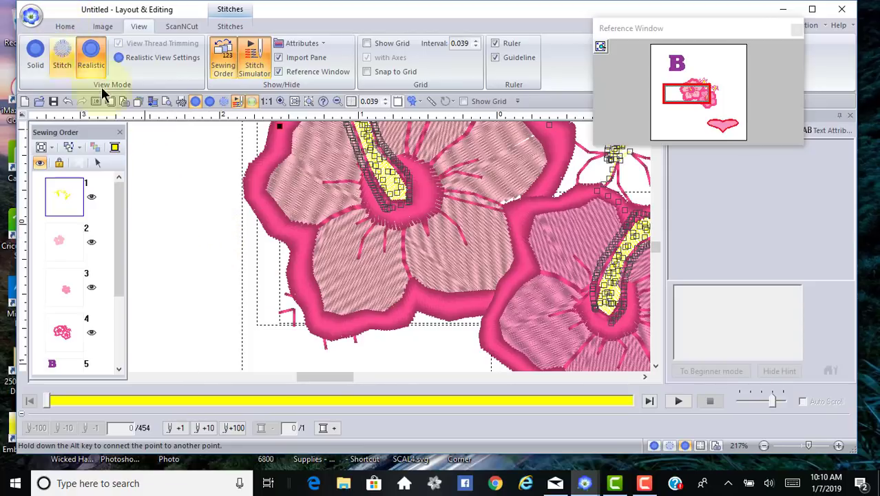
Step: Select the hibiscus flowers object, item 4 in the Sewing Order, from the Home tab
left_click(172, 197)
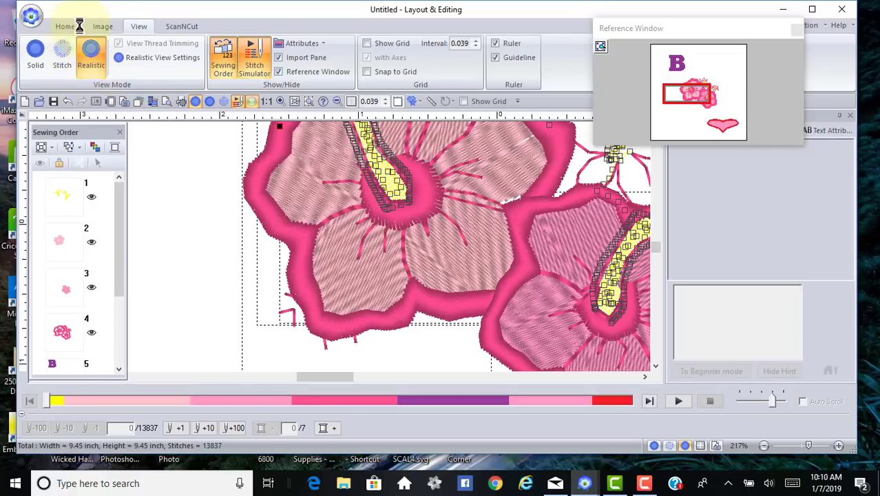
left_click(65, 26)
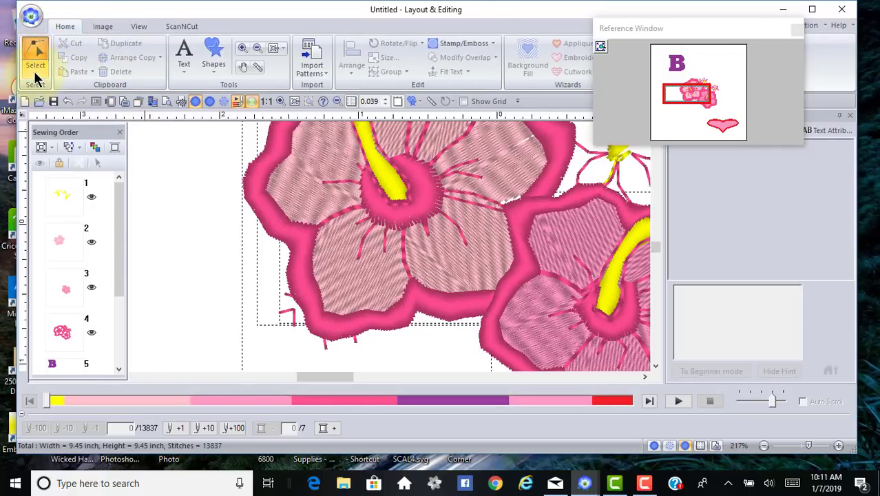
left_click(67, 333)
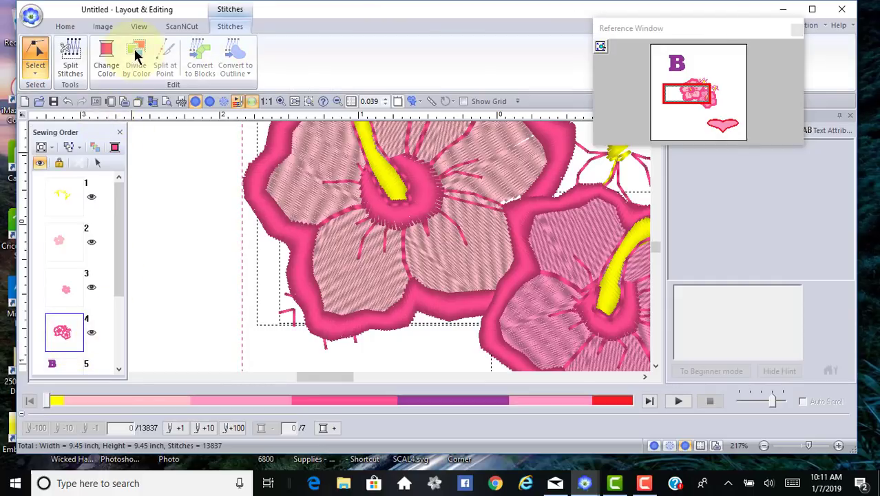
left_click(147, 235)
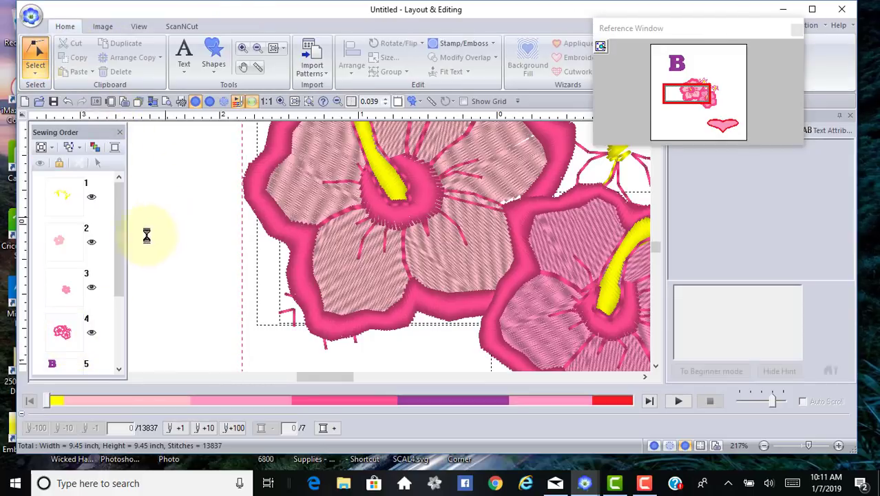
left_click(63, 341)
left_click(45, 303)
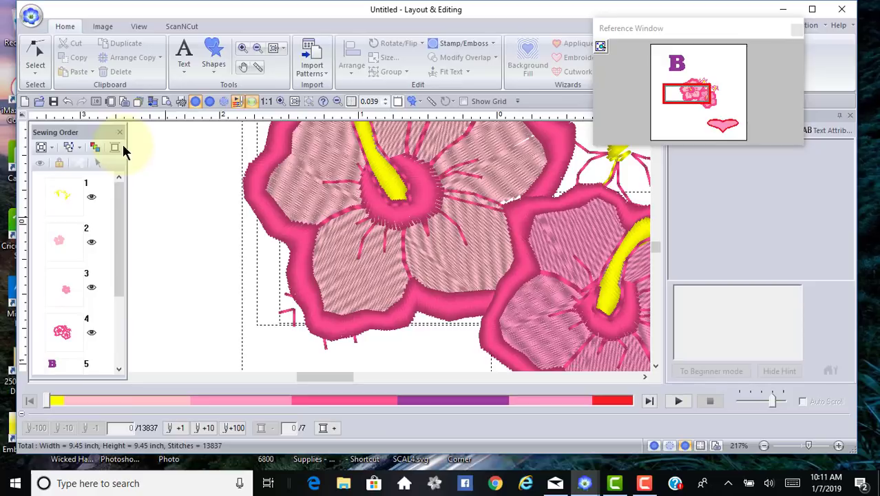
left_click(65, 333)
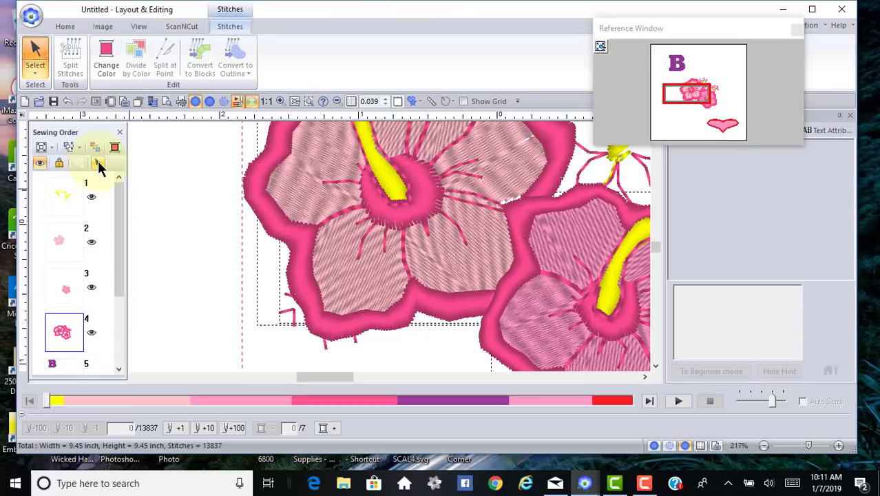
Step: Switch to the point-edit stitch tool and box-select a group of the flower's stitch points
left_click(33, 62)
left_click(212, 265)
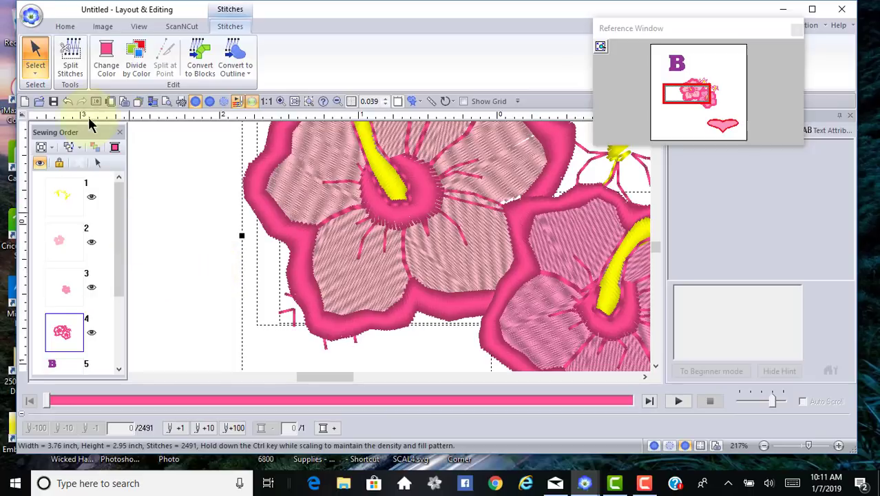
left_click(37, 76)
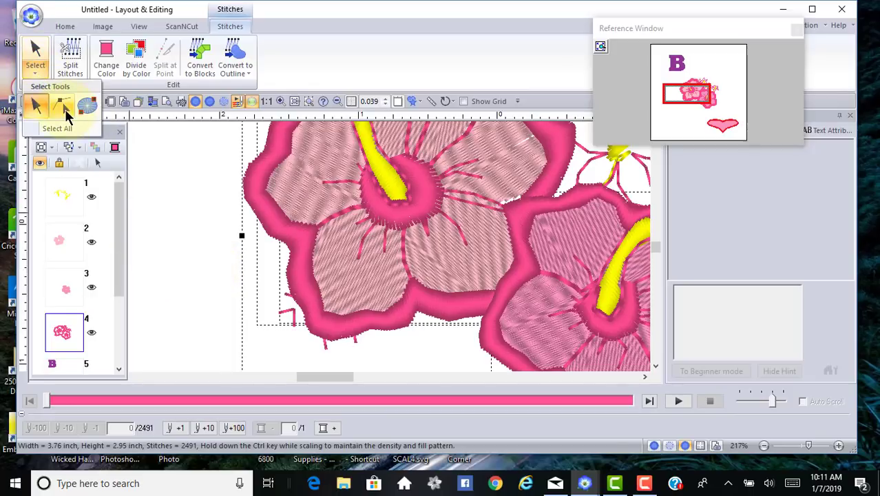
left_click(63, 108)
mouse_move(303, 233)
left_mouse_down()
mouse_move(314, 311)
mouse_move(295, 313)
left_mouse_up()
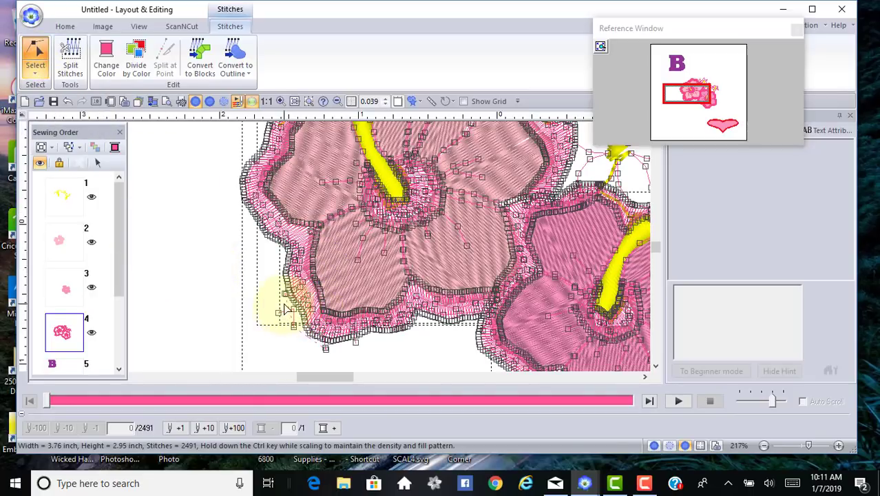
Step: Delete four stray pink stitch points on the left border, bringing the layout to 13829 stitches
key("Delete")
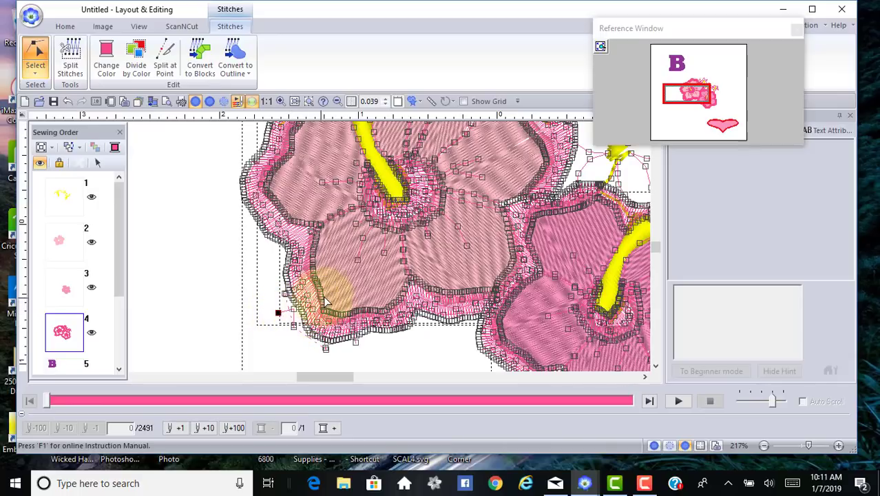
key("Delete")
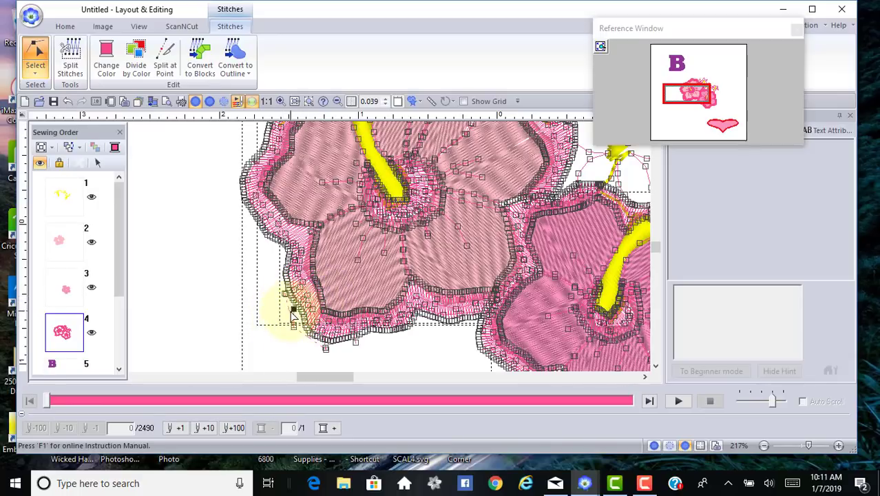
key("Delete")
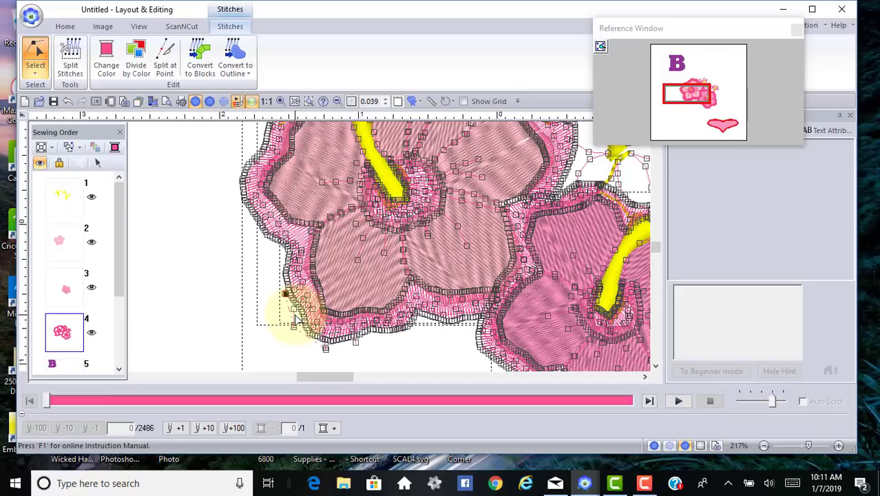
key("Delete")
key("Delete")
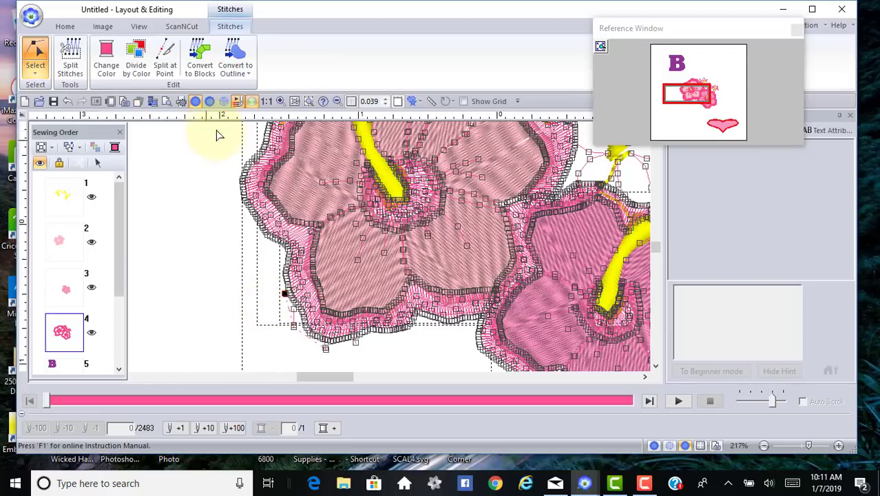
left_click(240, 280)
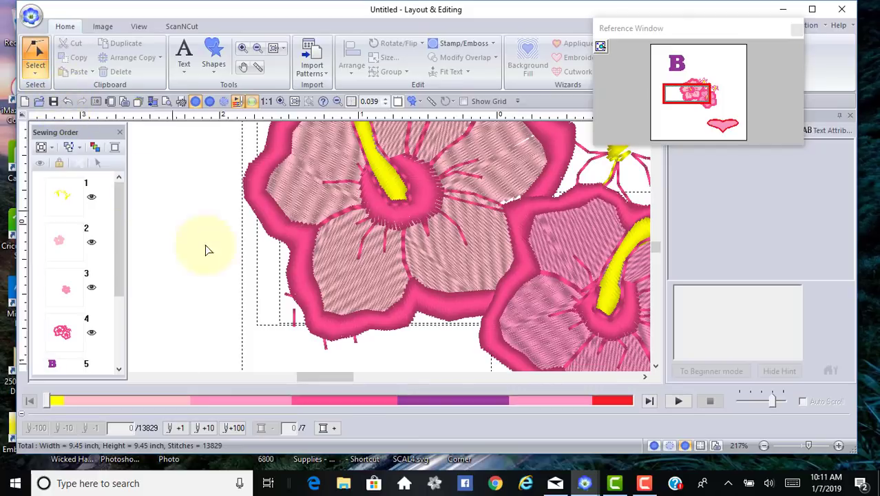
Step: Delete three stray pink stitches below the lower border, bringing the layout to 13823 stitches
left_click(81, 324)
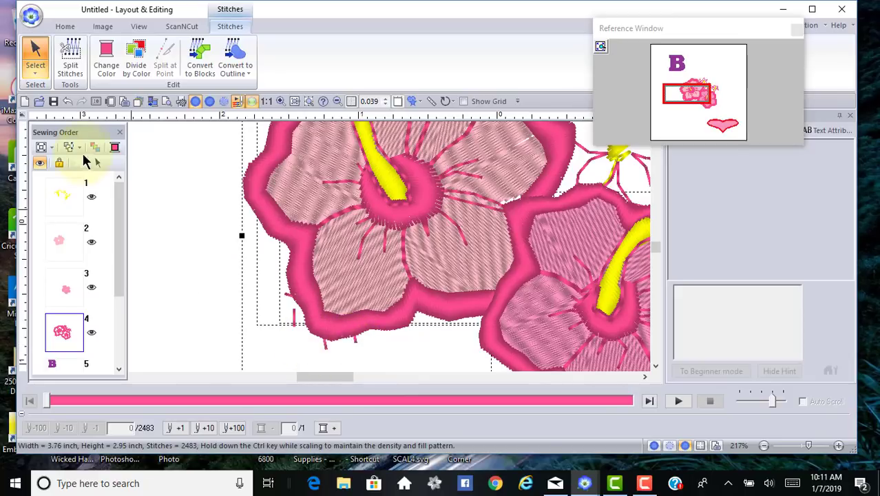
left_click(34, 50)
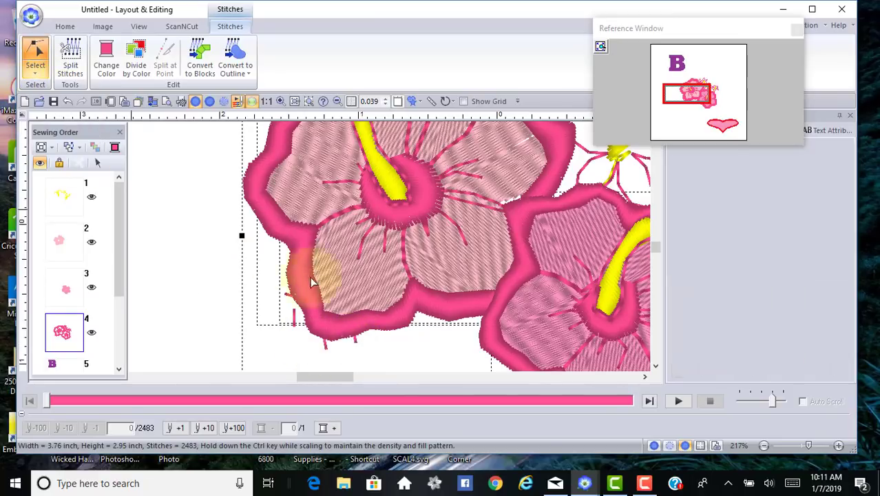
left_click(356, 345)
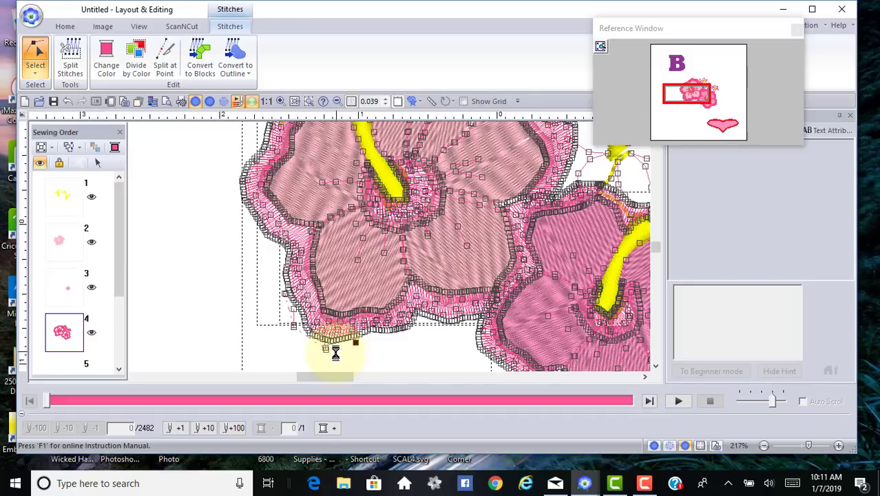
key("Delete")
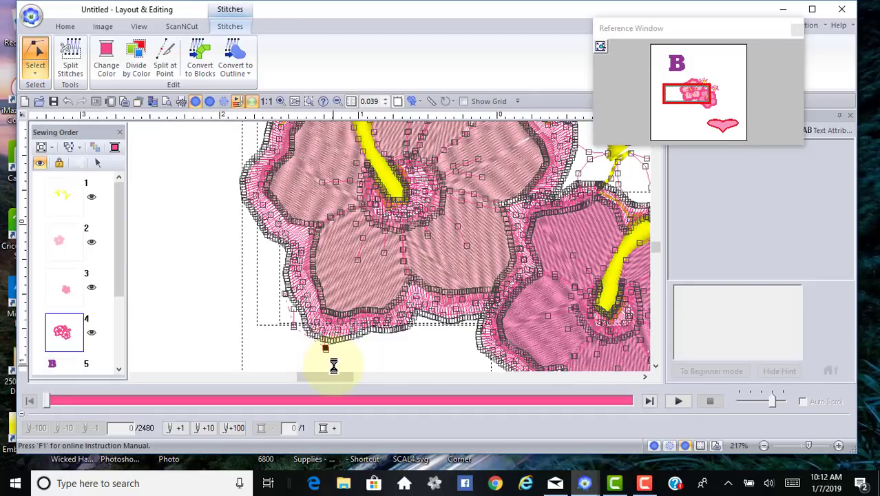
key("Delete")
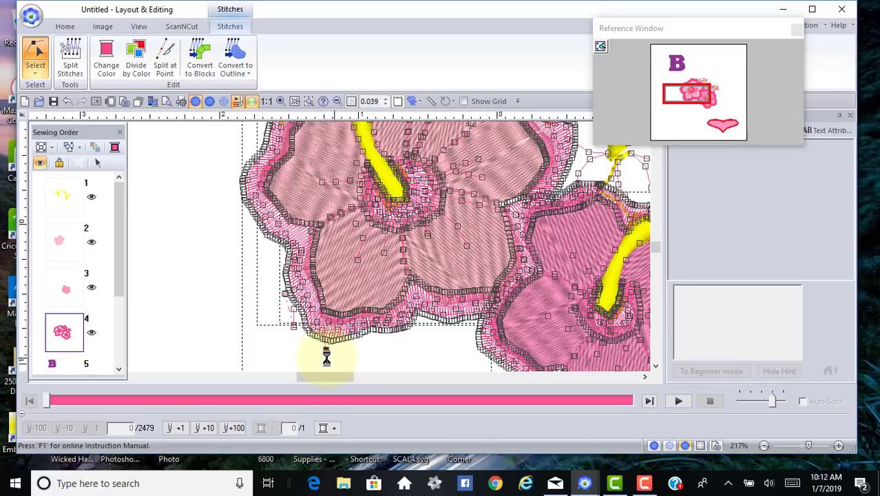
key("Delete")
key("Delete")
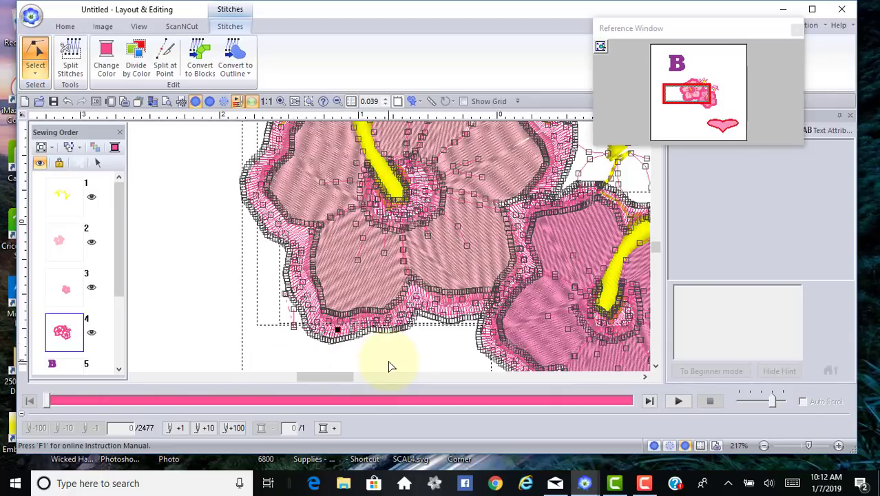
left_click(367, 350)
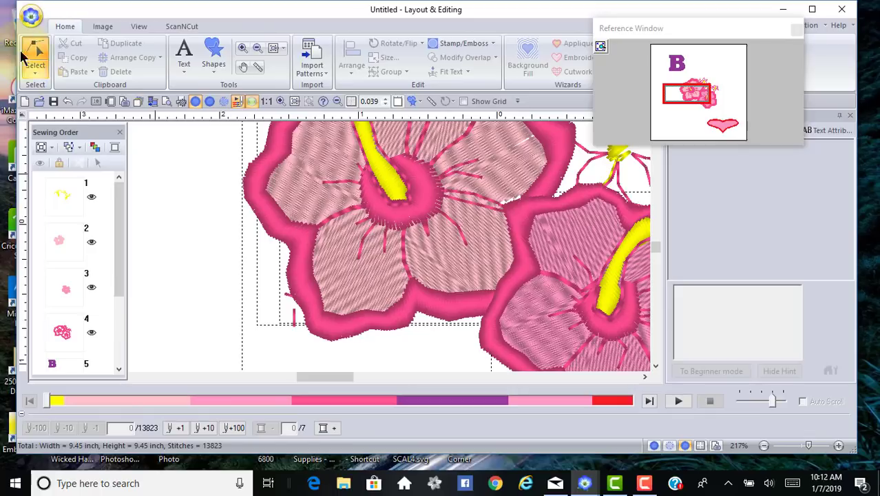
left_click(70, 339)
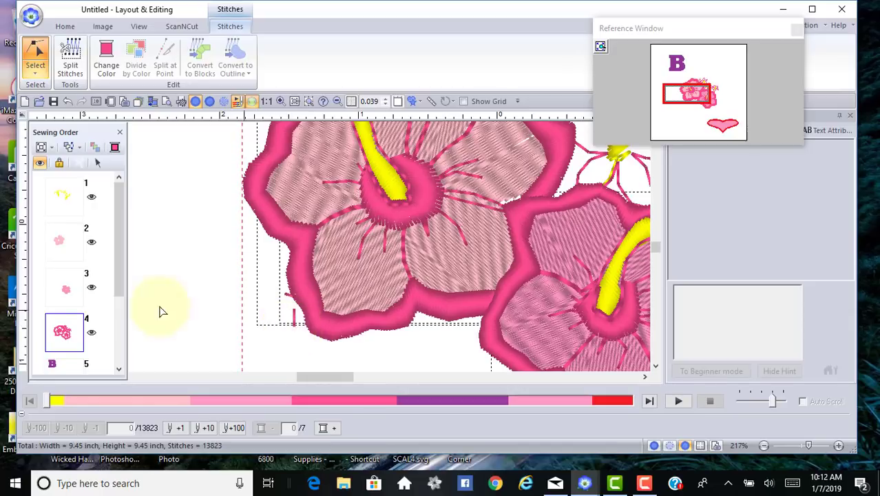
Step: In point-edit mode, delete six stray stitch points along the upper hibiscus's lower-left border
left_click(38, 73)
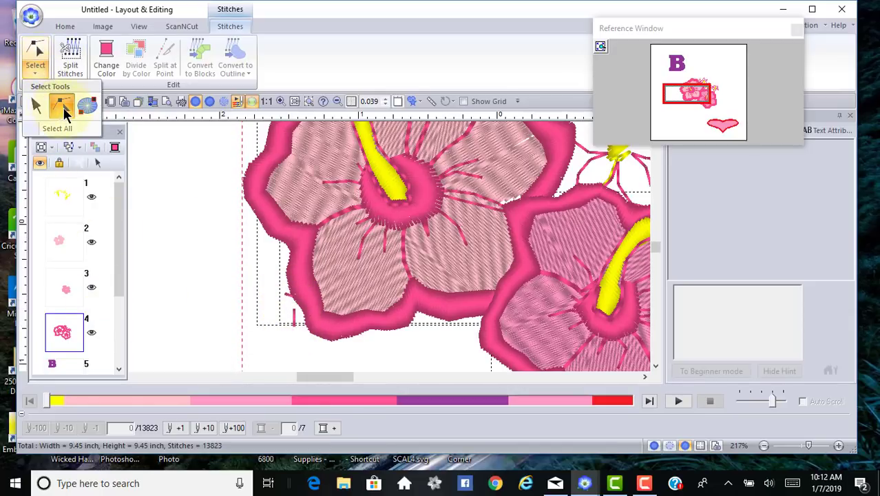
left_click(60, 114)
left_click(102, 283)
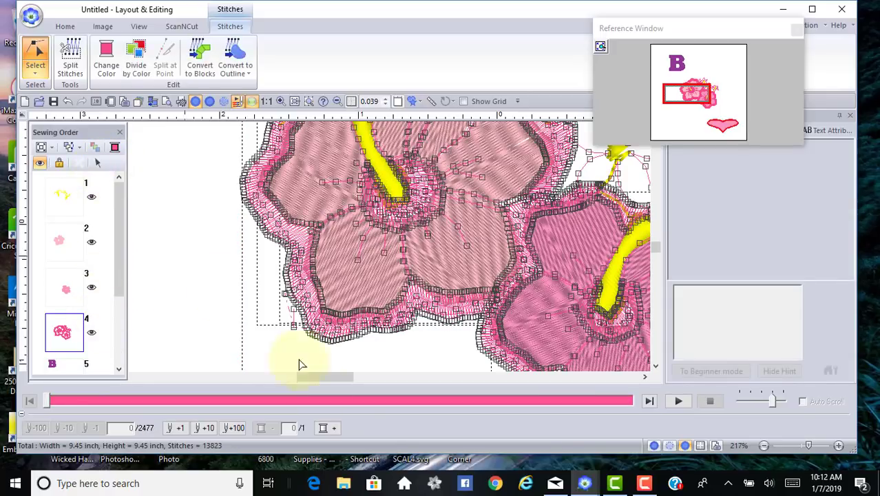
left_click(292, 330)
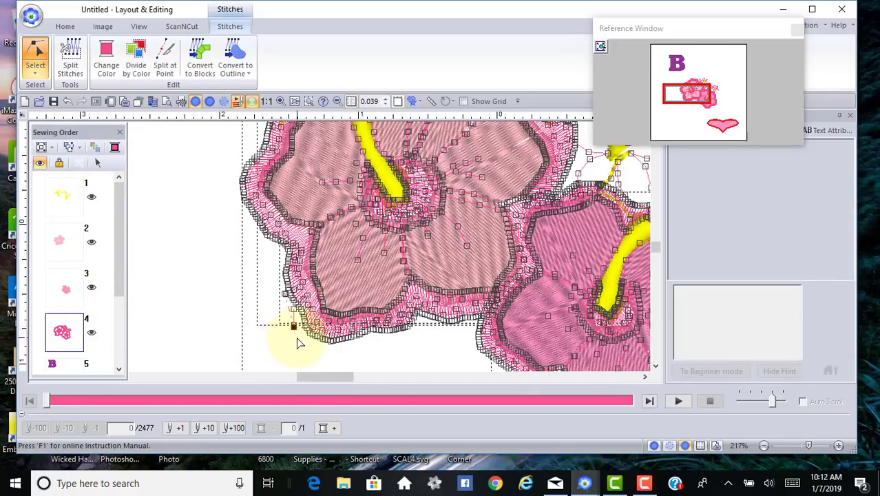
key("Delete")
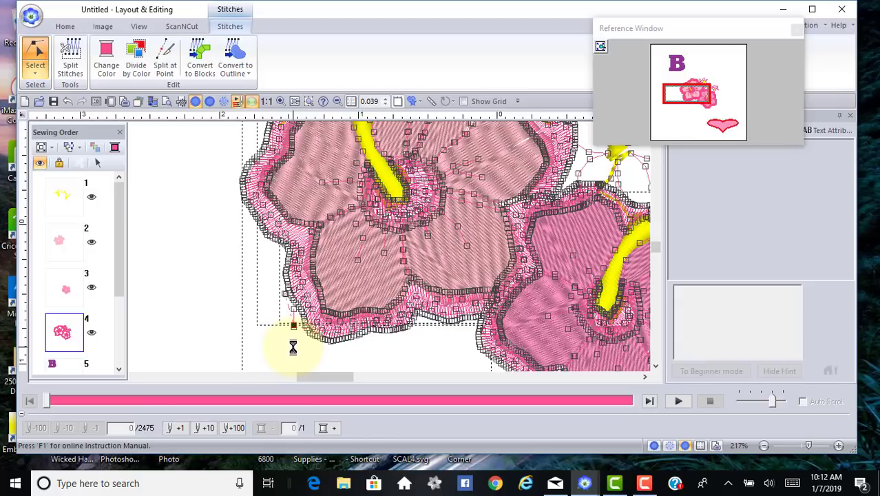
key("Delete")
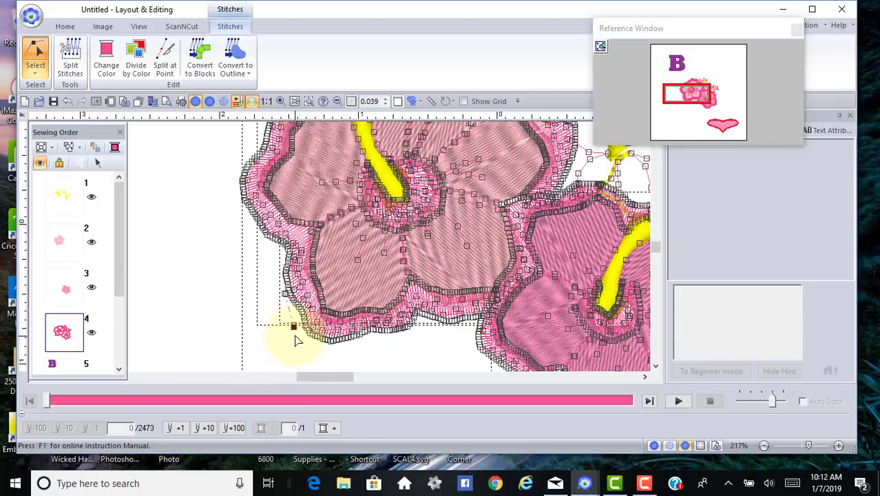
key("Delete")
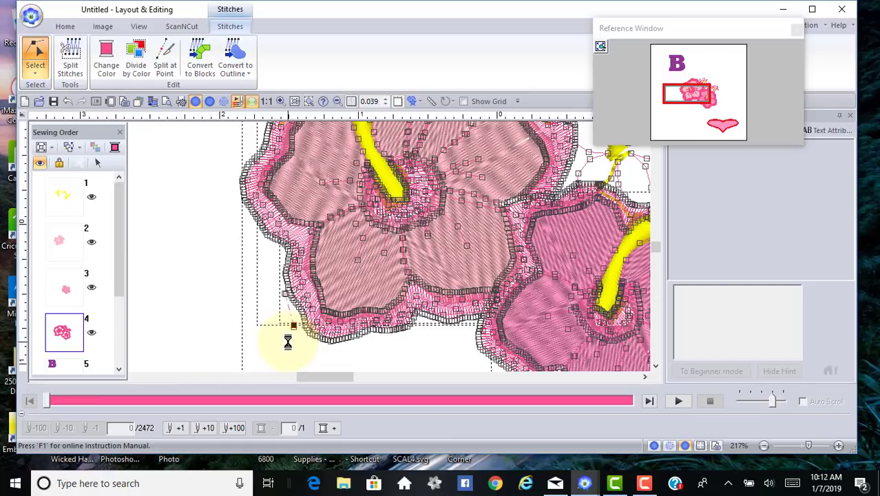
key("Delete")
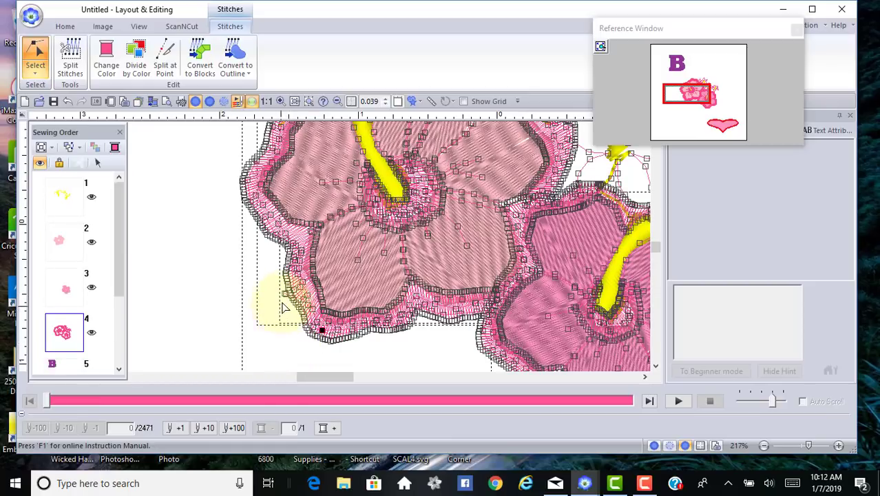
key("Delete")
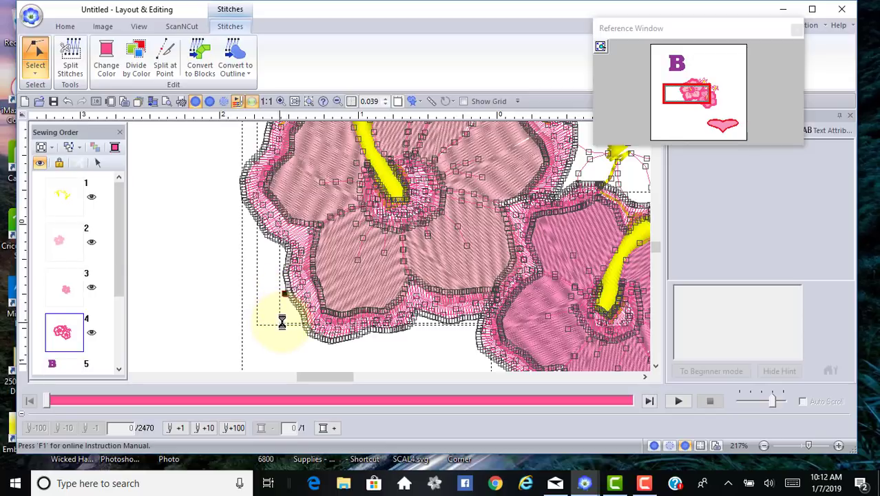
key("Delete")
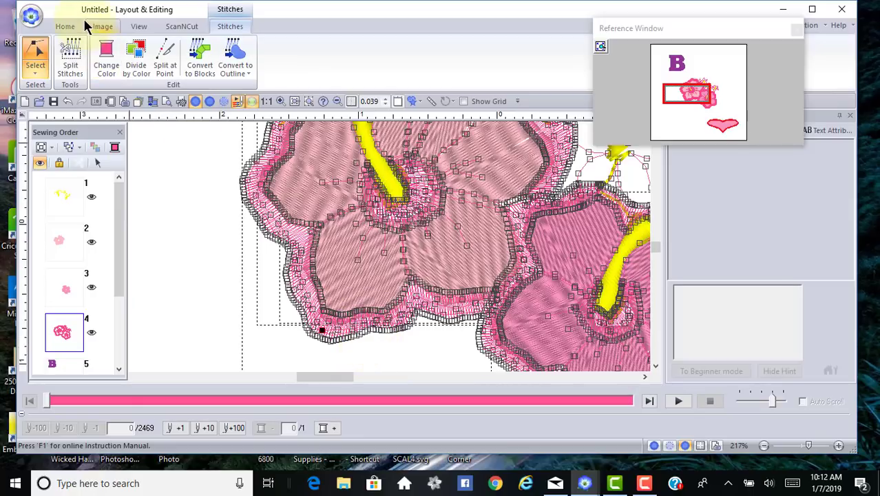
left_click(139, 27)
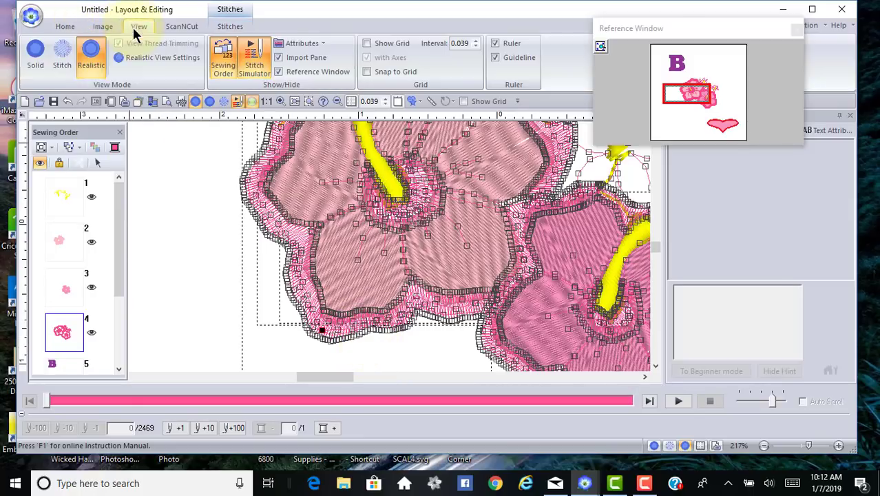
left_click(92, 63)
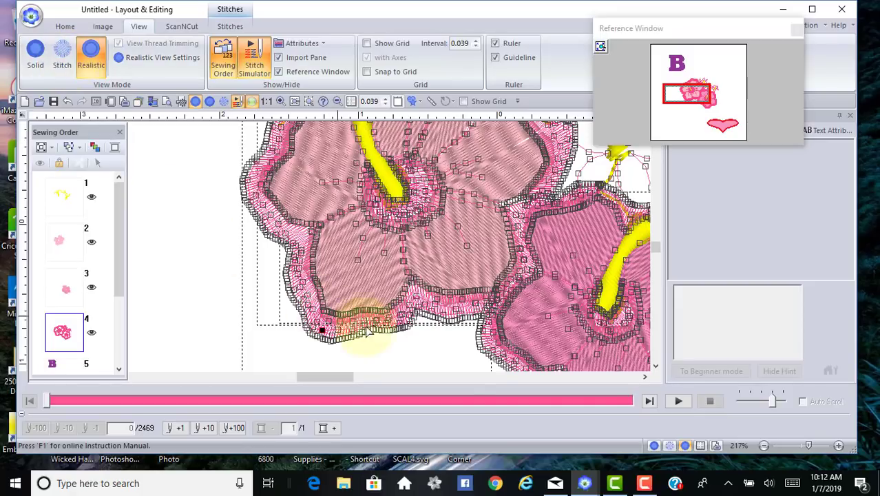
key("shift+r")
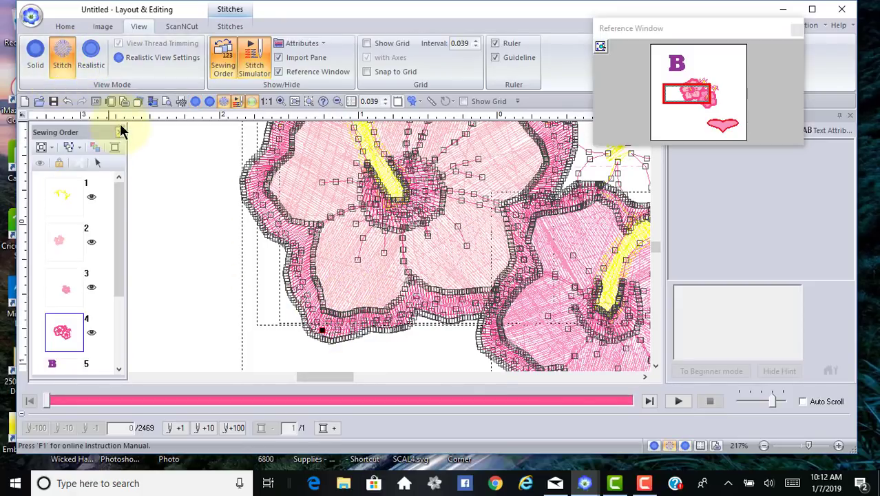
left_click(92, 64)
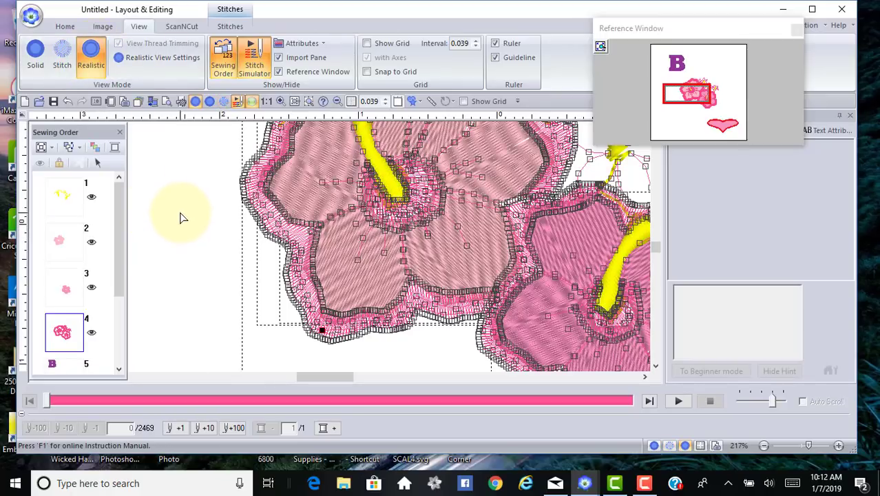
Step: Zoom to 1:1 and deselect to view the cleaned 13815-stitch, 9.45 x 9.45 inch layout
left_click(64, 27)
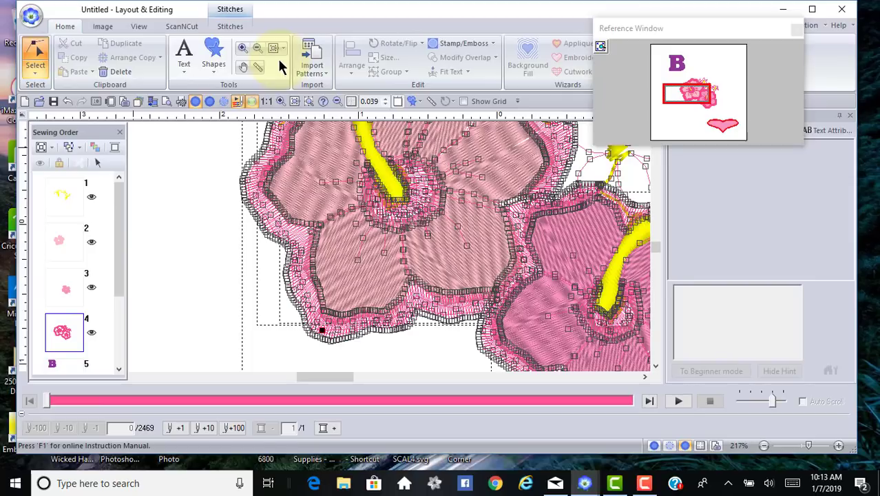
left_click(266, 102)
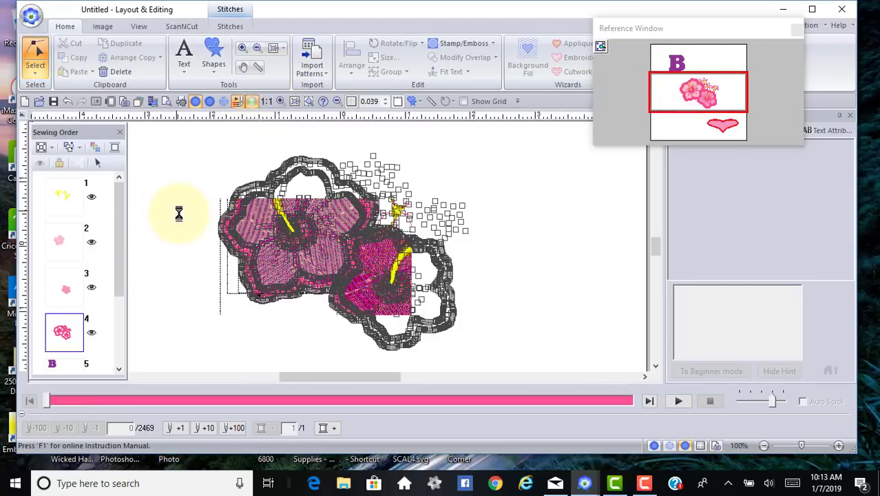
left_click(174, 201)
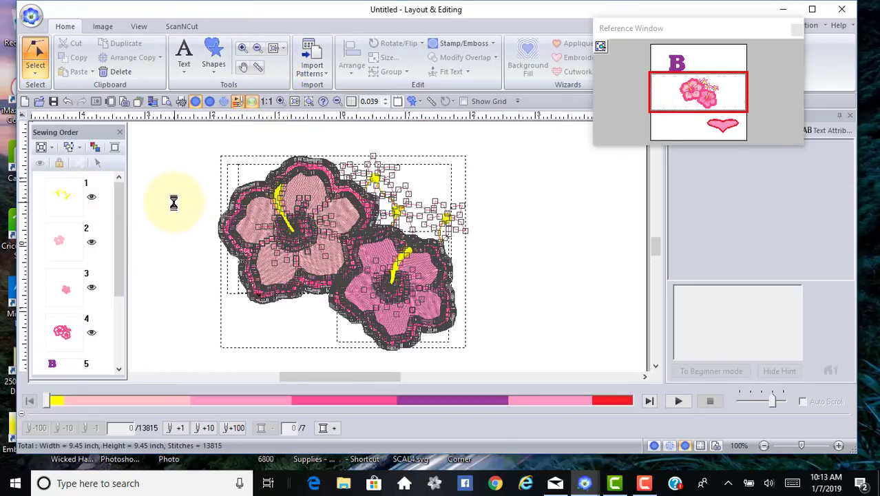